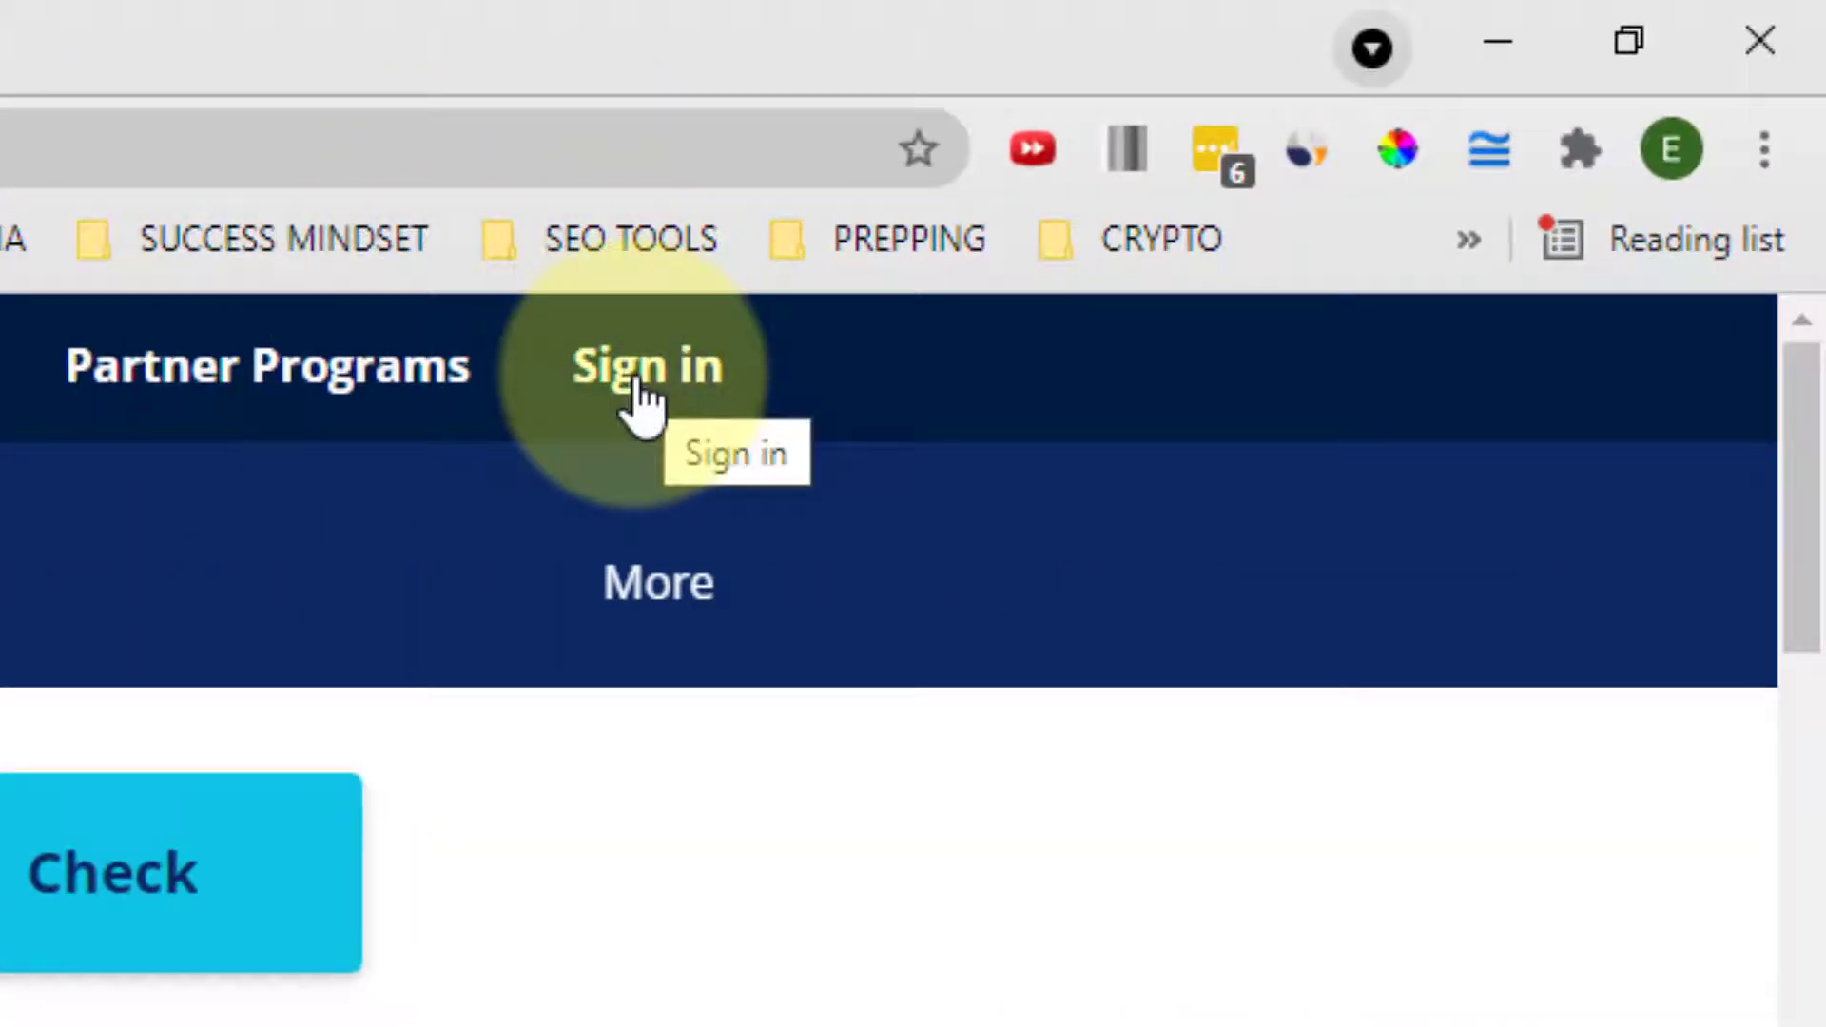
- Sign in to the IONOS customer account and bring up the product overview via MENU
{"action": "left_click", "coordinate": [635, 380]}
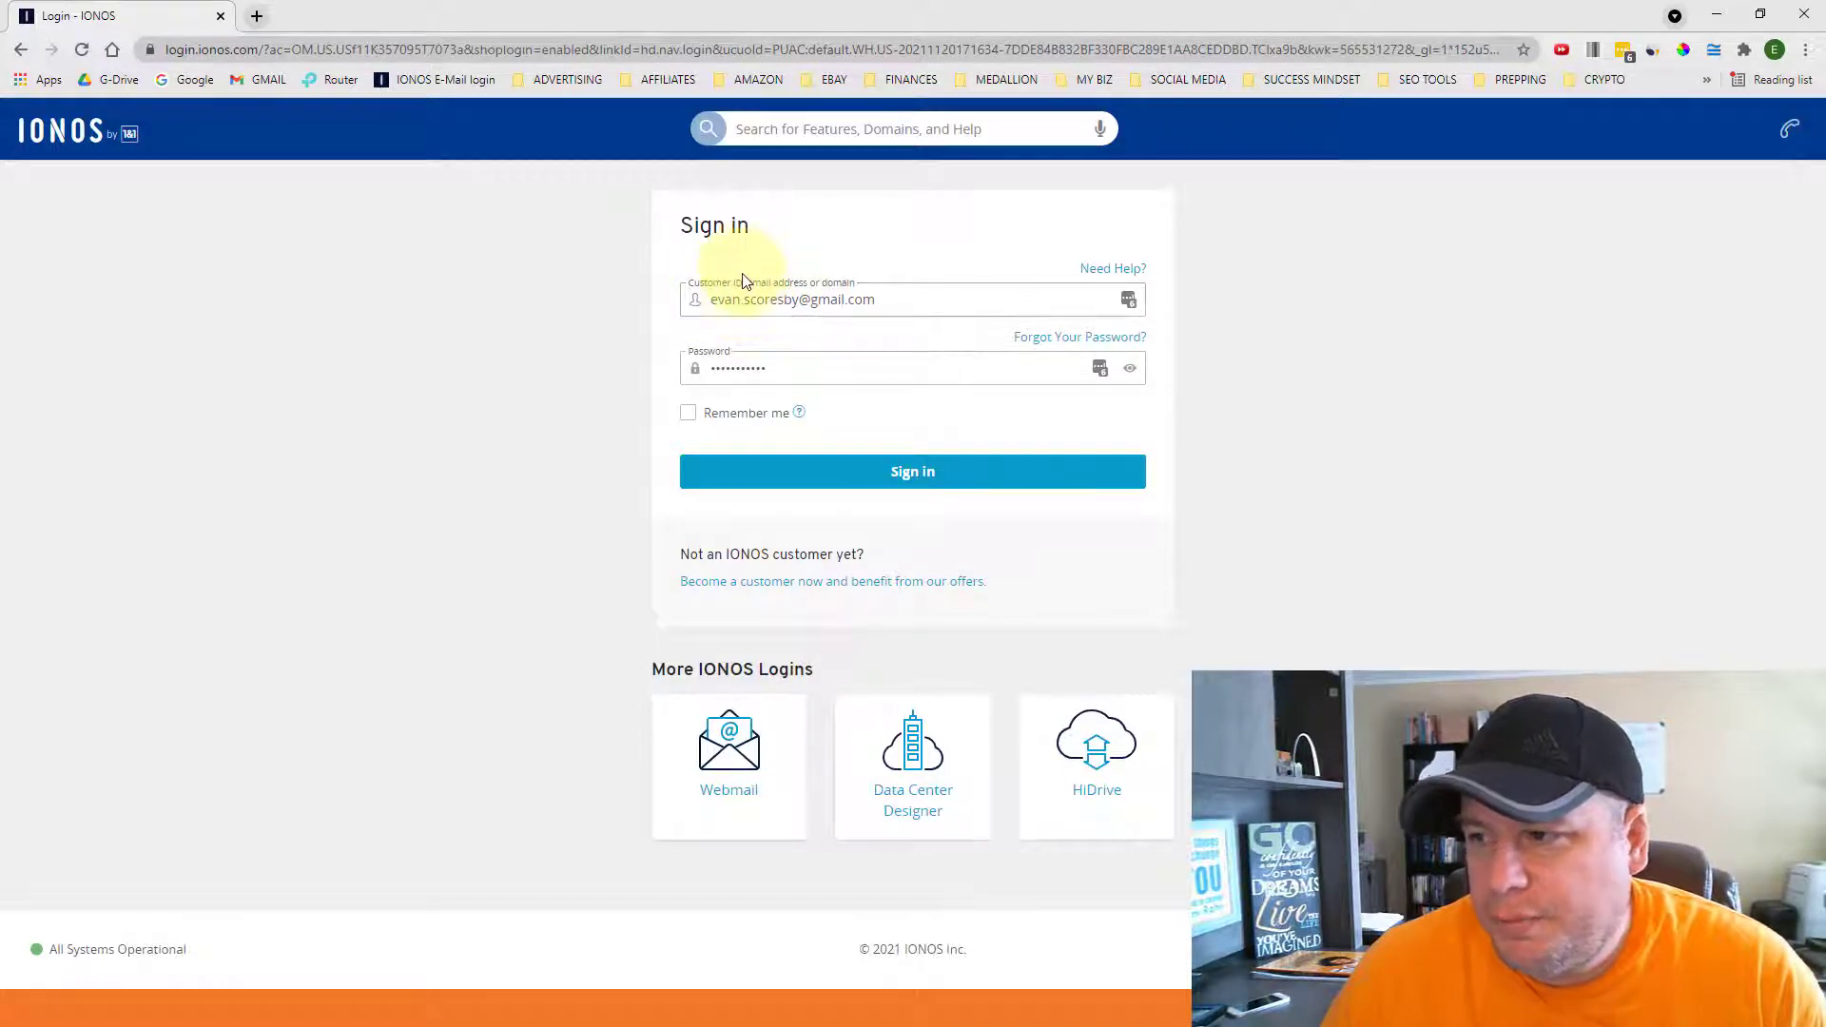
{"action": "left_click", "coordinate": [790, 473]}
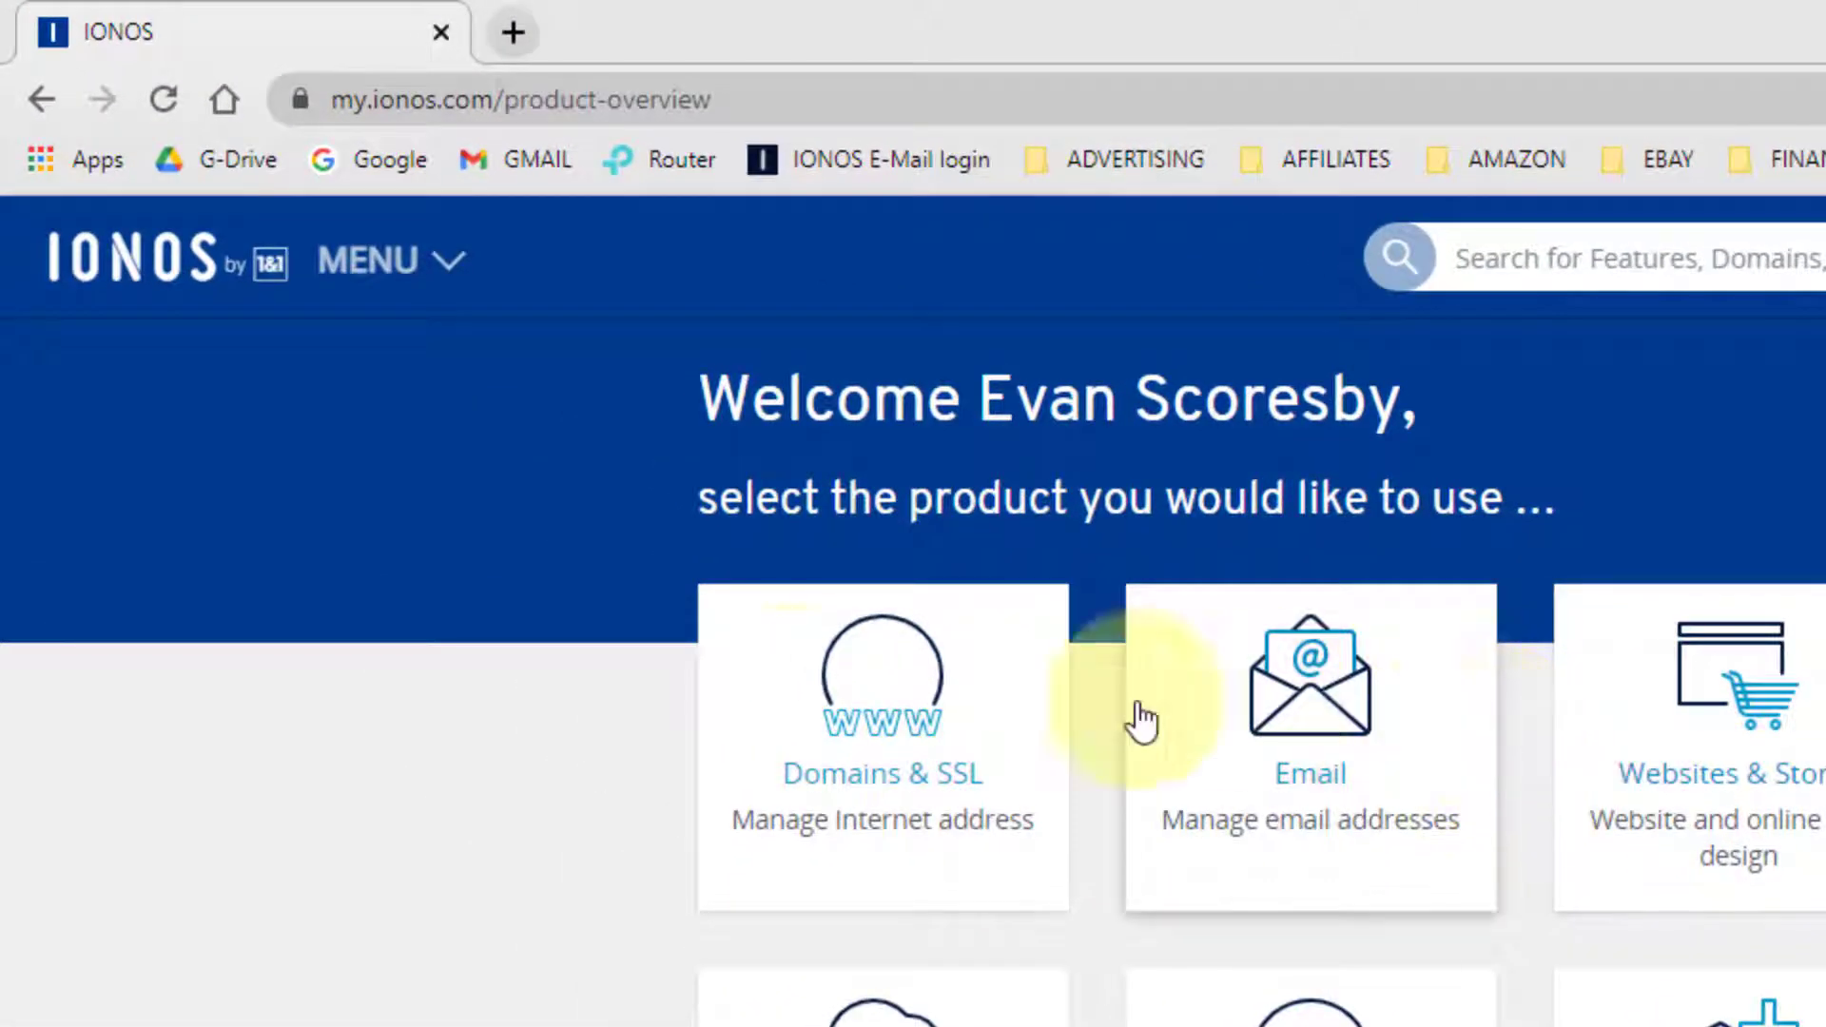
{"action": "left_click", "coordinate": [452, 296]}
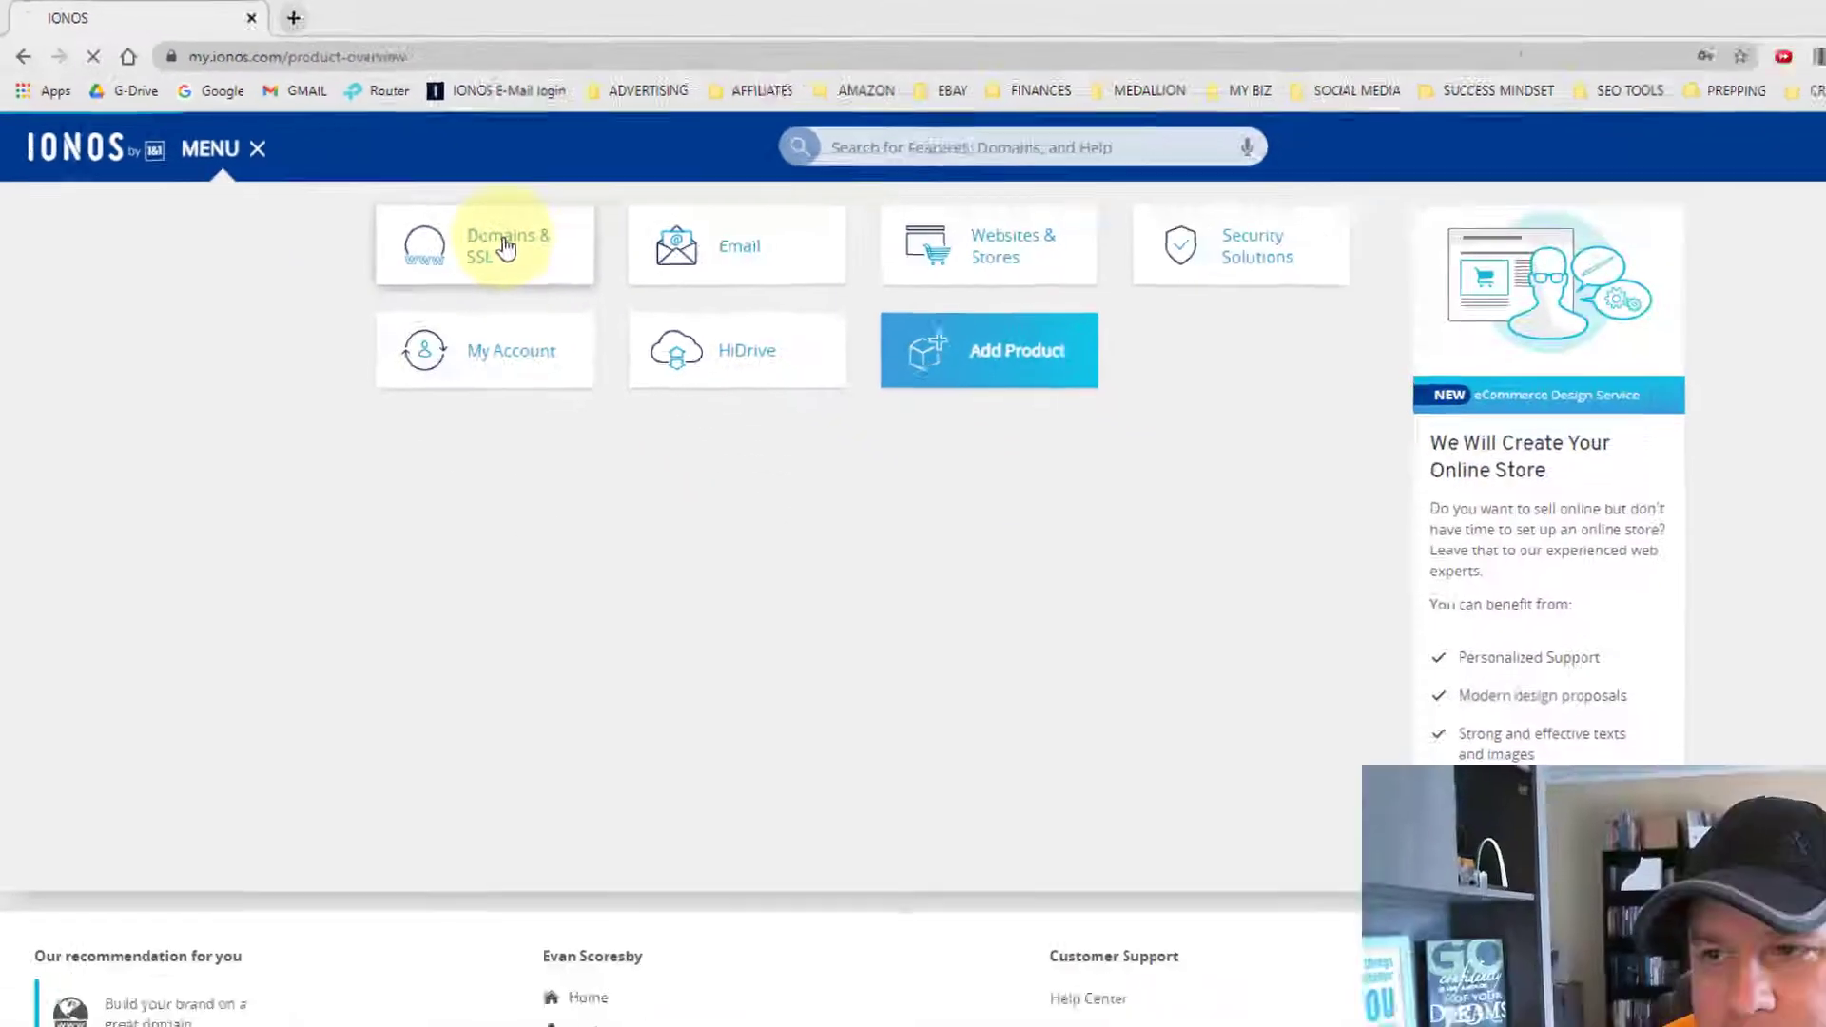
- Open the Domains & SSL tile and scroll the domain list down to the wanted domain
{"action": "left_click", "coordinate": [886, 435]}
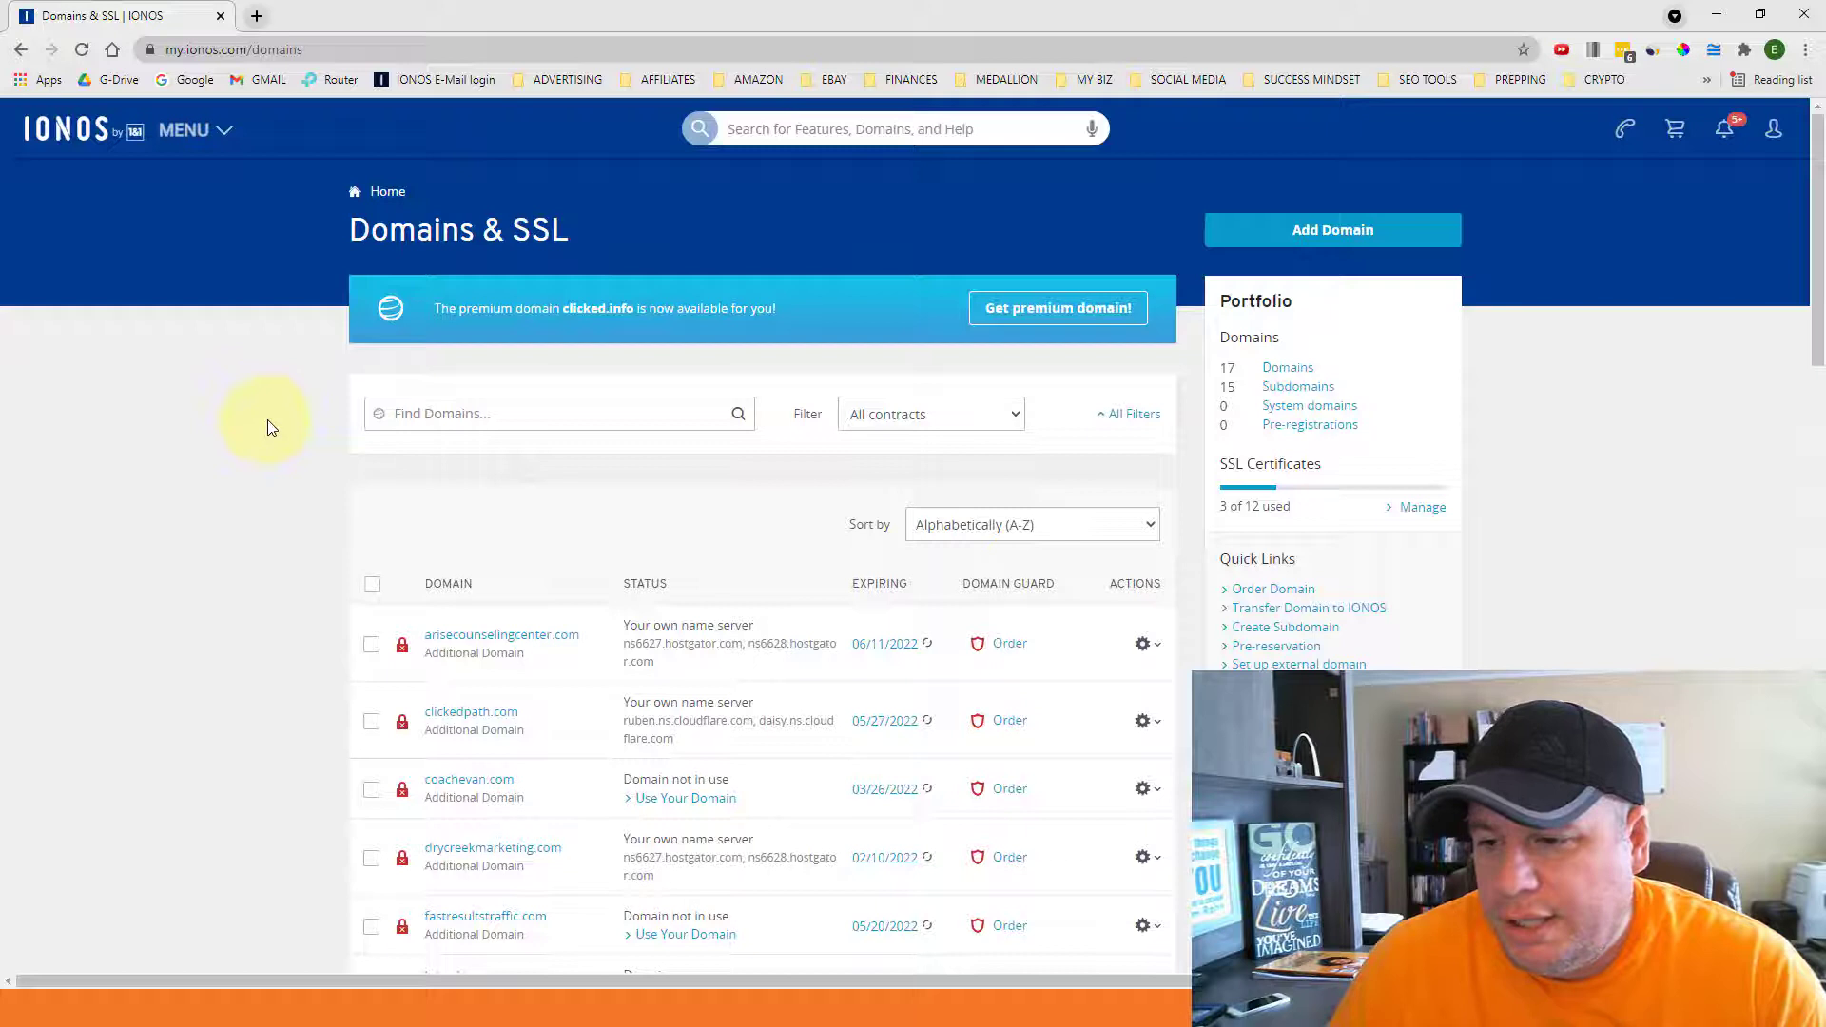
{"action": "scroll", "coordinate": [273, 427], "scroll_direction": "down", "scroll_amount": 2}
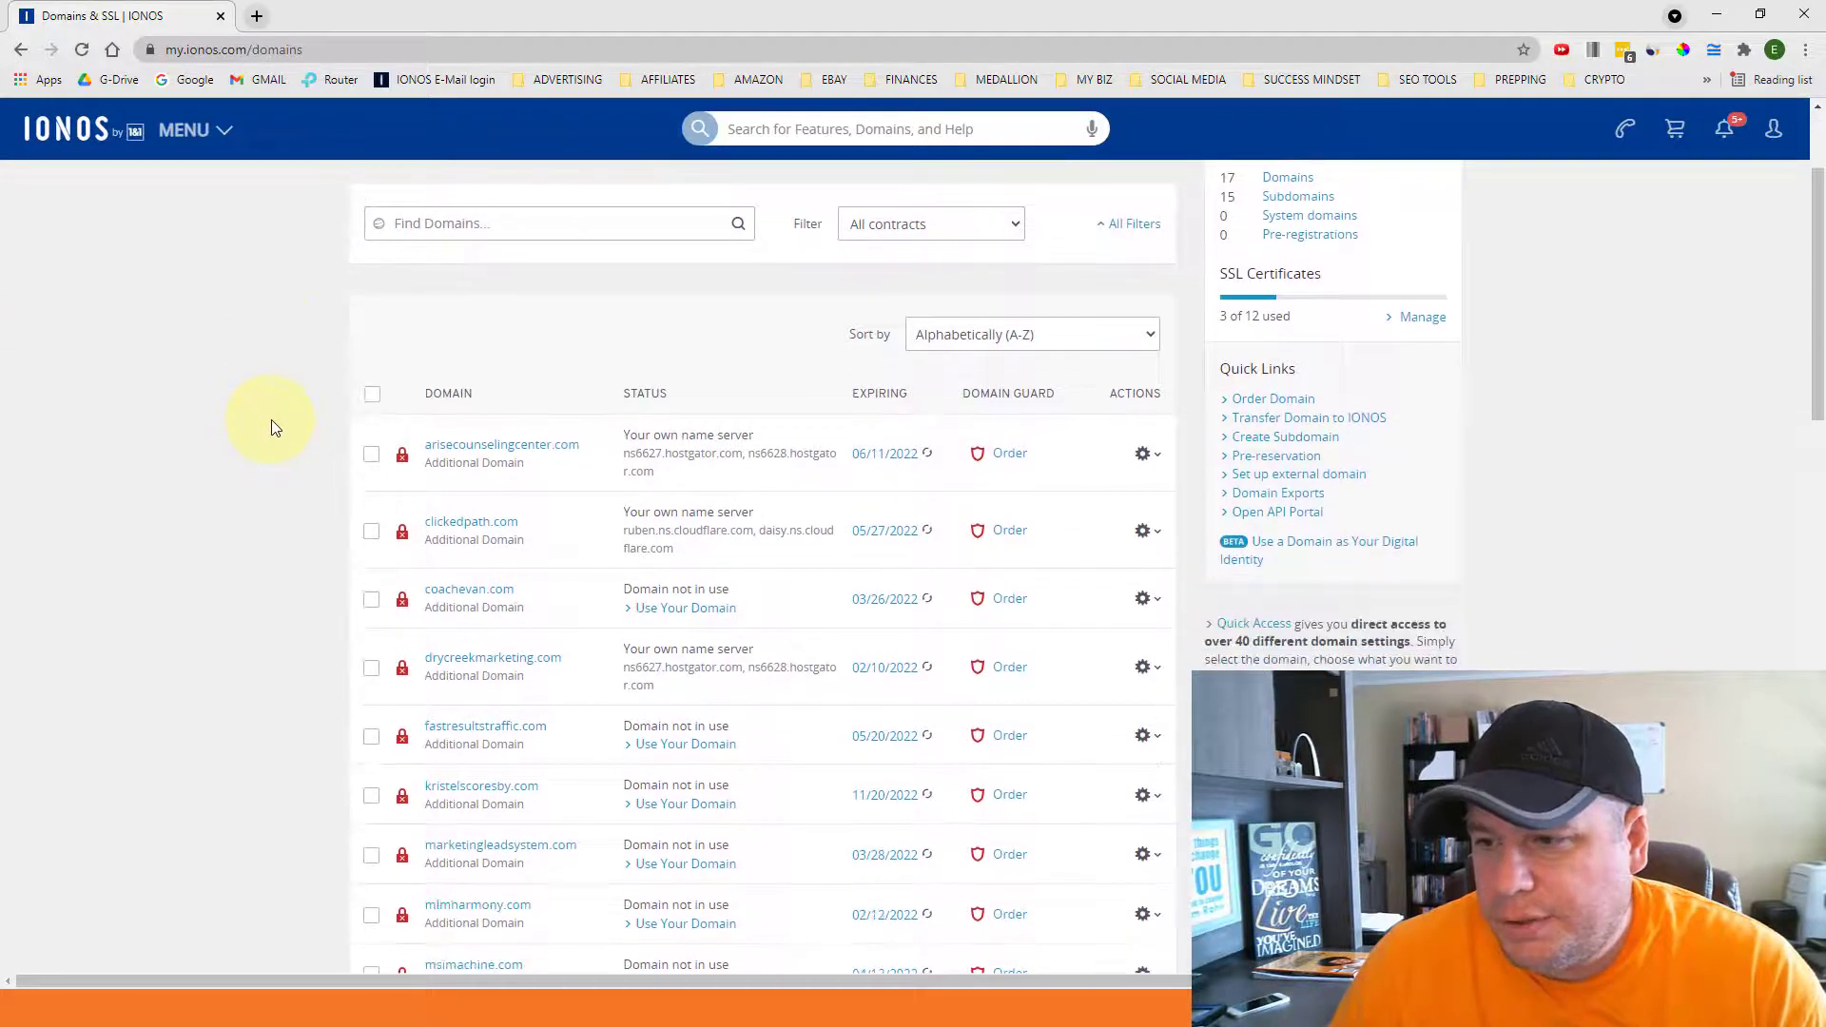
{"action": "scroll", "coordinate": [288, 425], "scroll_direction": "down", "scroll_amount": 3}
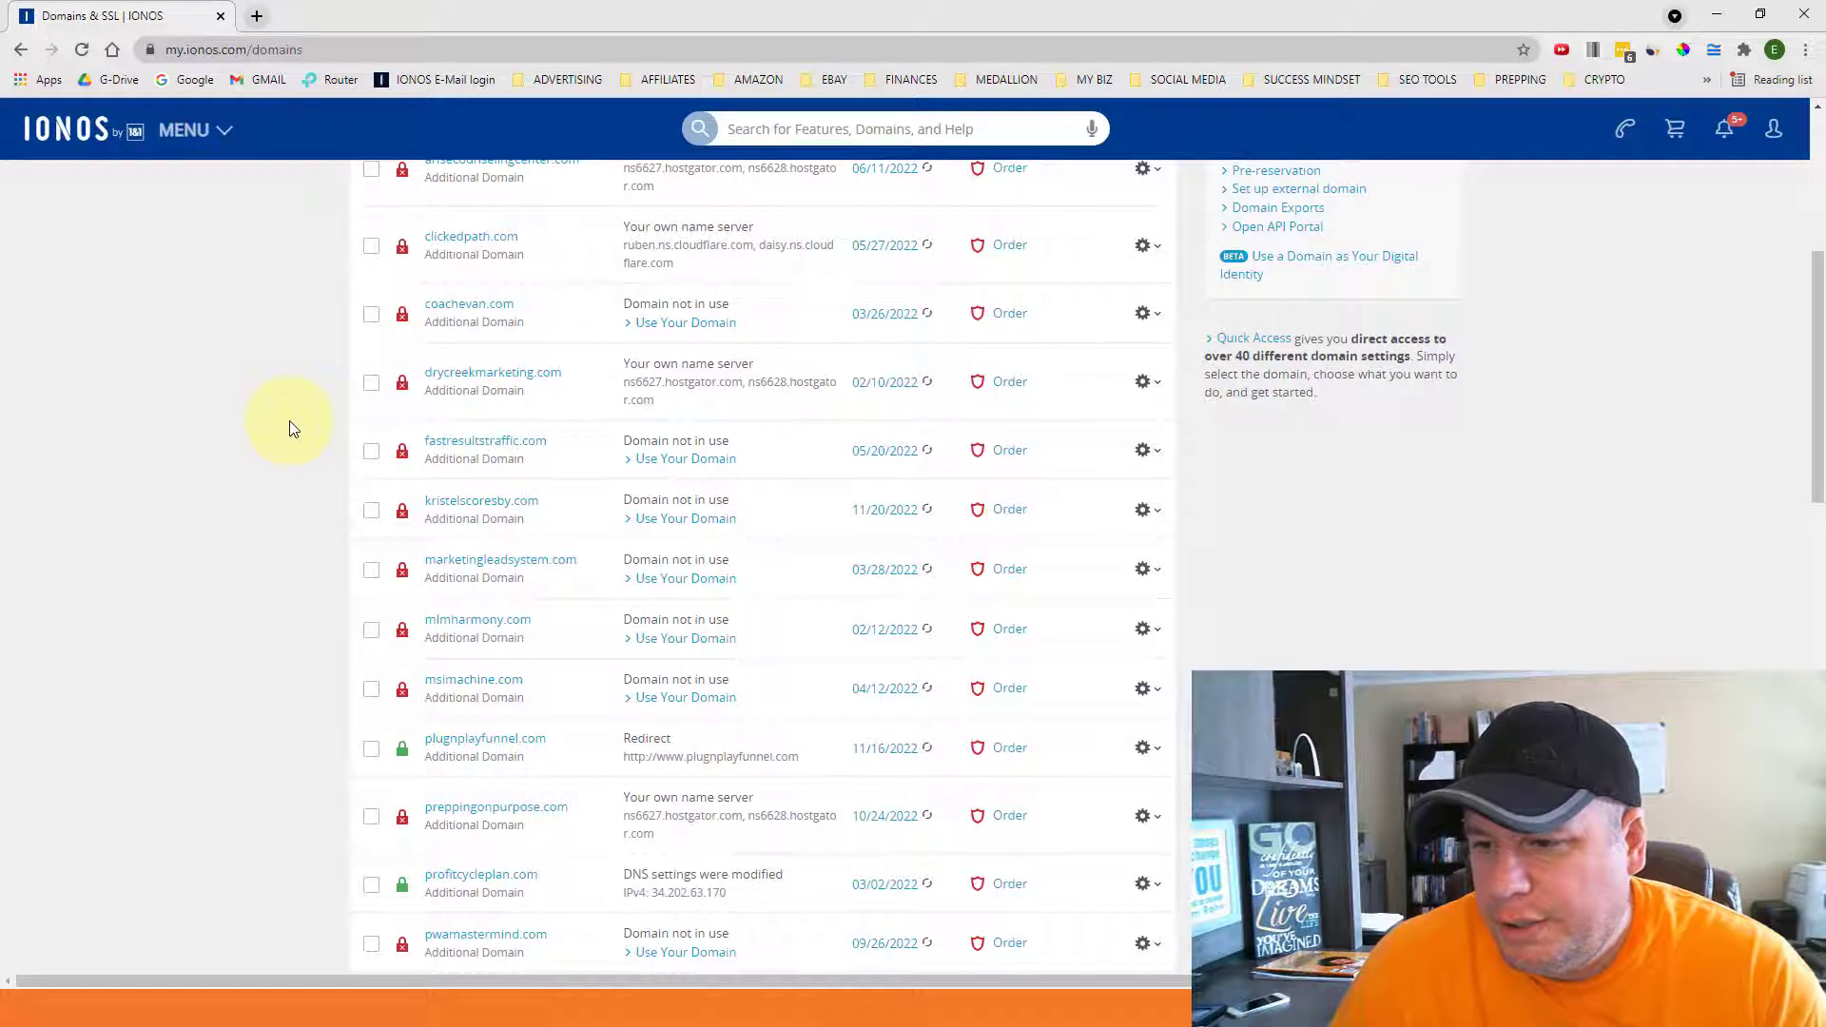
{"action": "scroll", "coordinate": [289, 421], "scroll_direction": "down", "scroll_amount": 1}
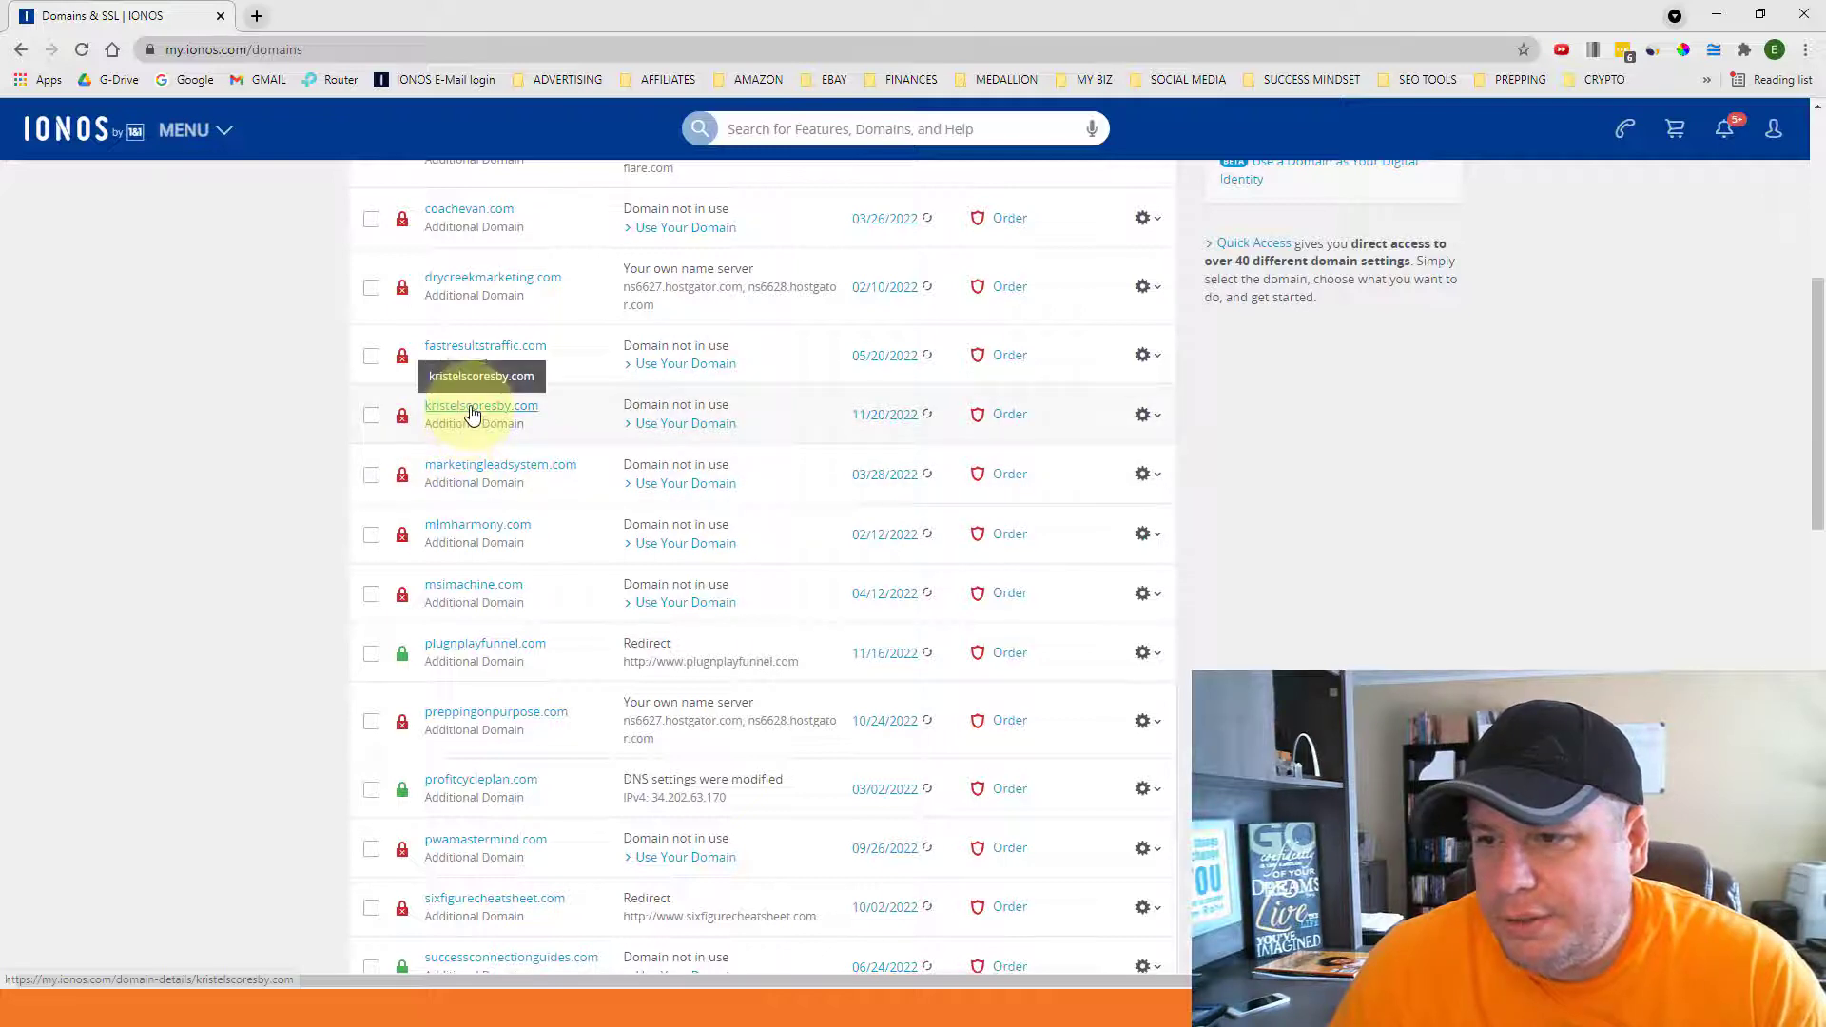
- Open the chosen domain's details page and choose Create email address to reach the mailbox types
{"action": "left_click", "coordinate": [473, 411]}
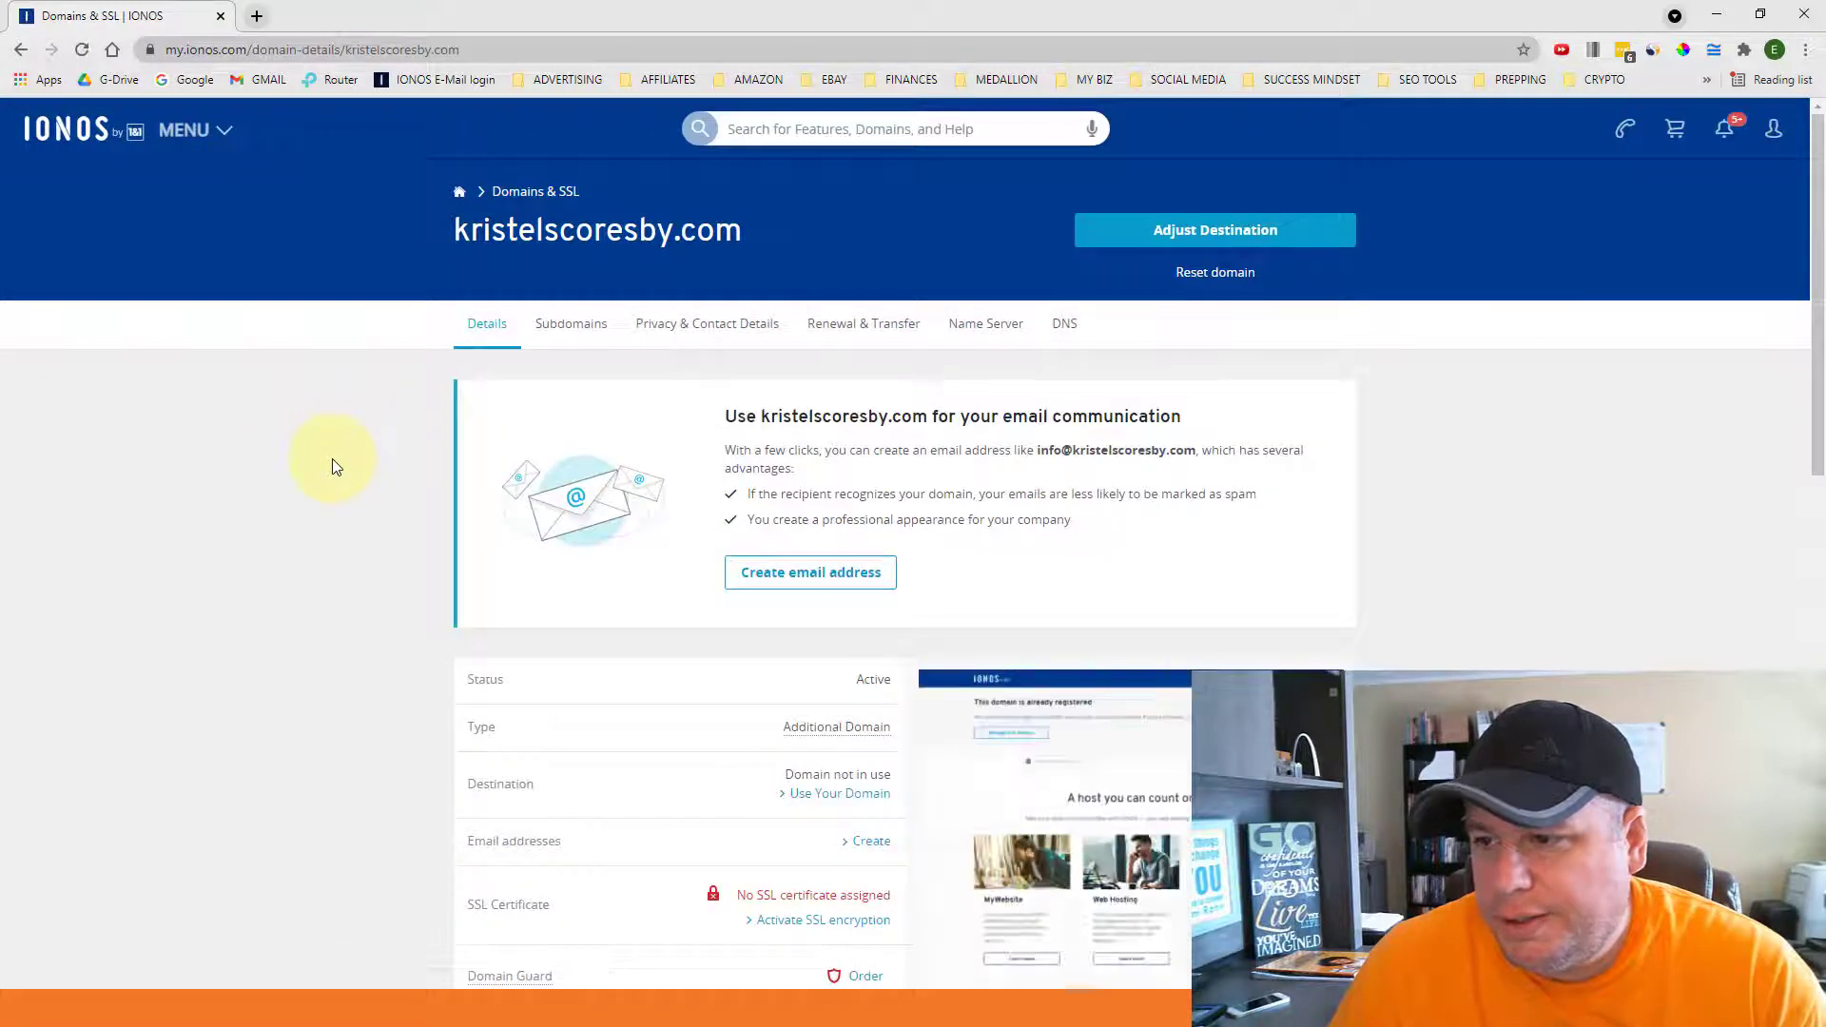
{"action": "scroll", "coordinate": [335, 466], "scroll_direction": "down", "scroll_amount": 1}
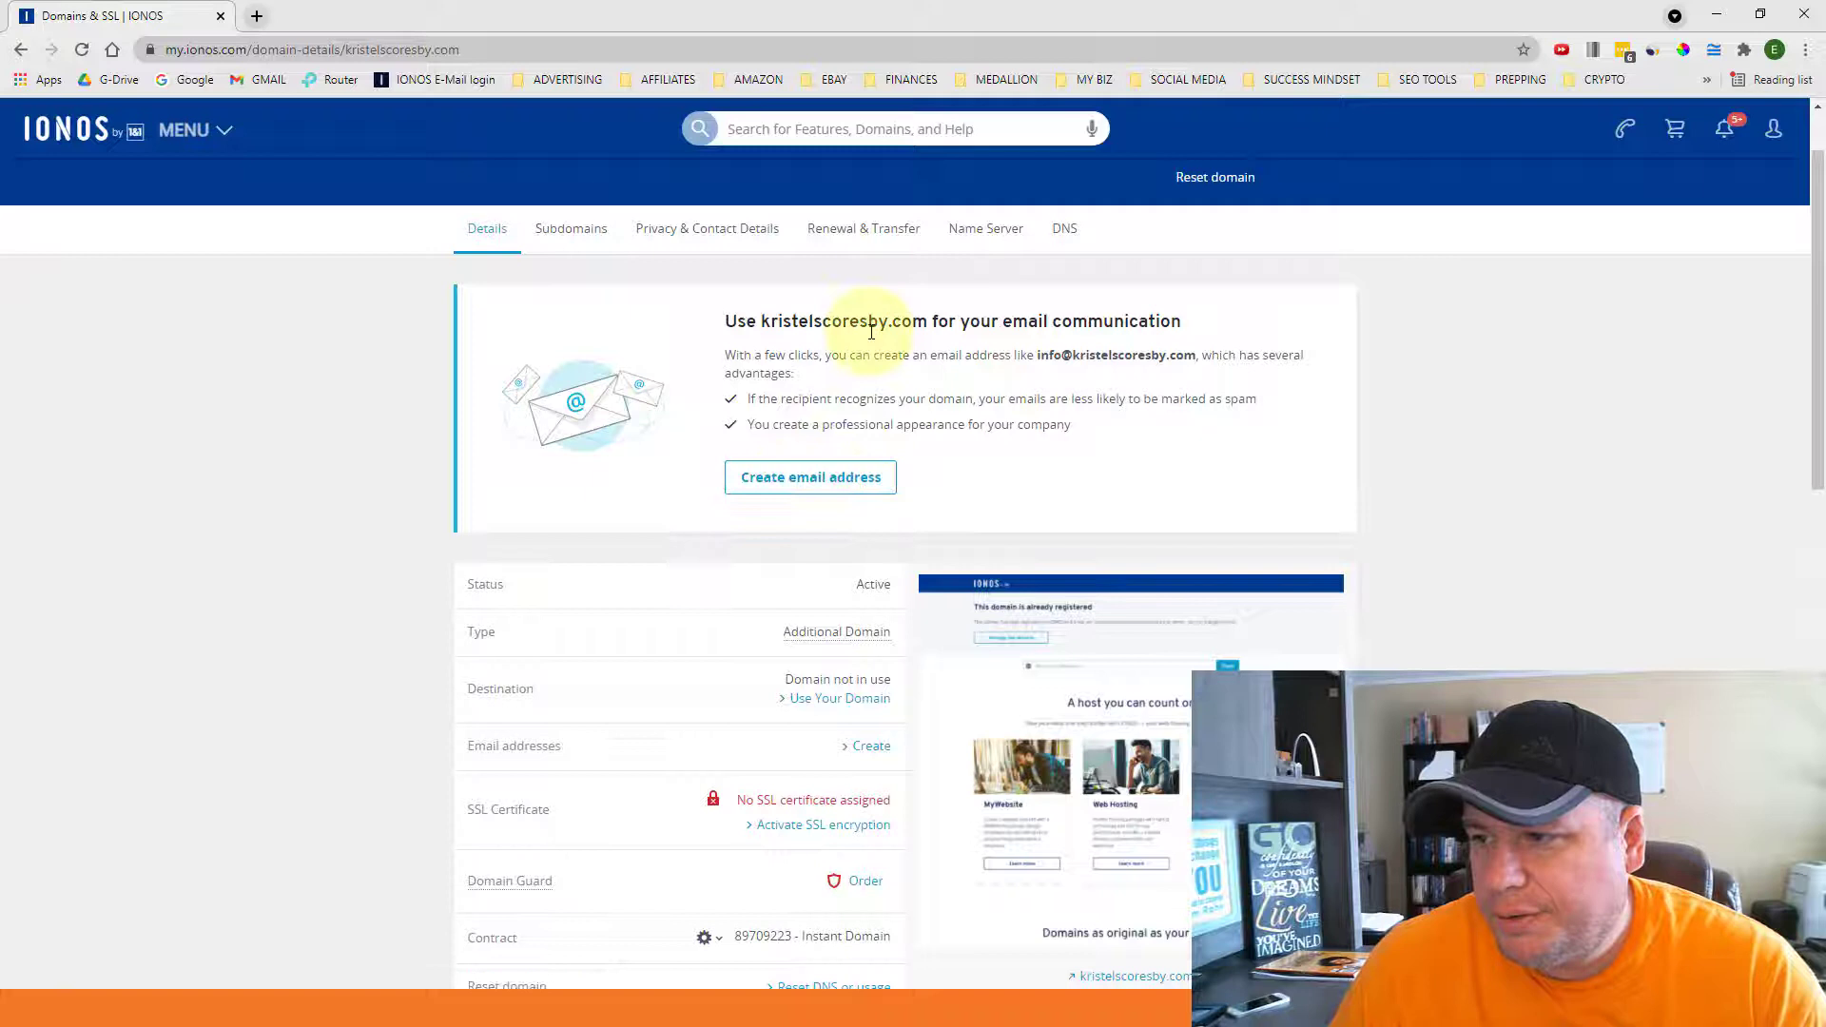
{"action": "left_click", "coordinate": [796, 480]}
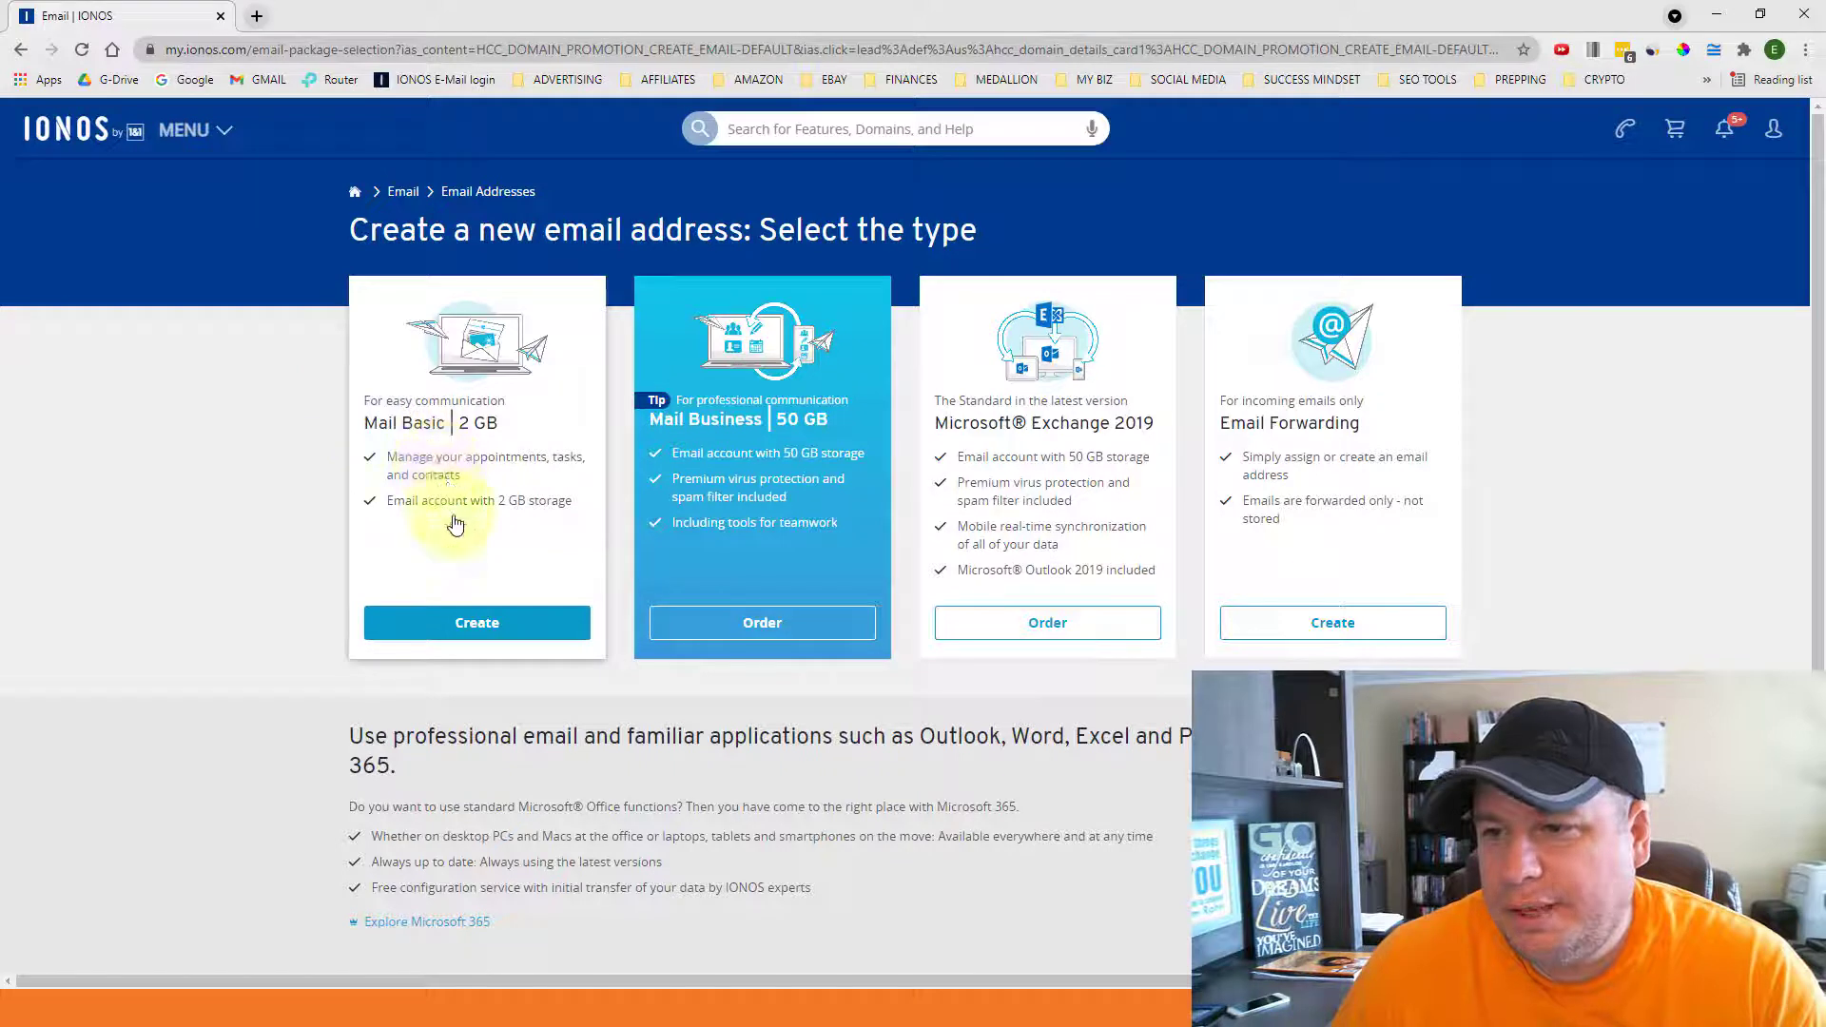
- Choose Mail Basic, name the mailbox info, and accept Chrome's suggested password
{"action": "left_click", "coordinate": [476, 632]}
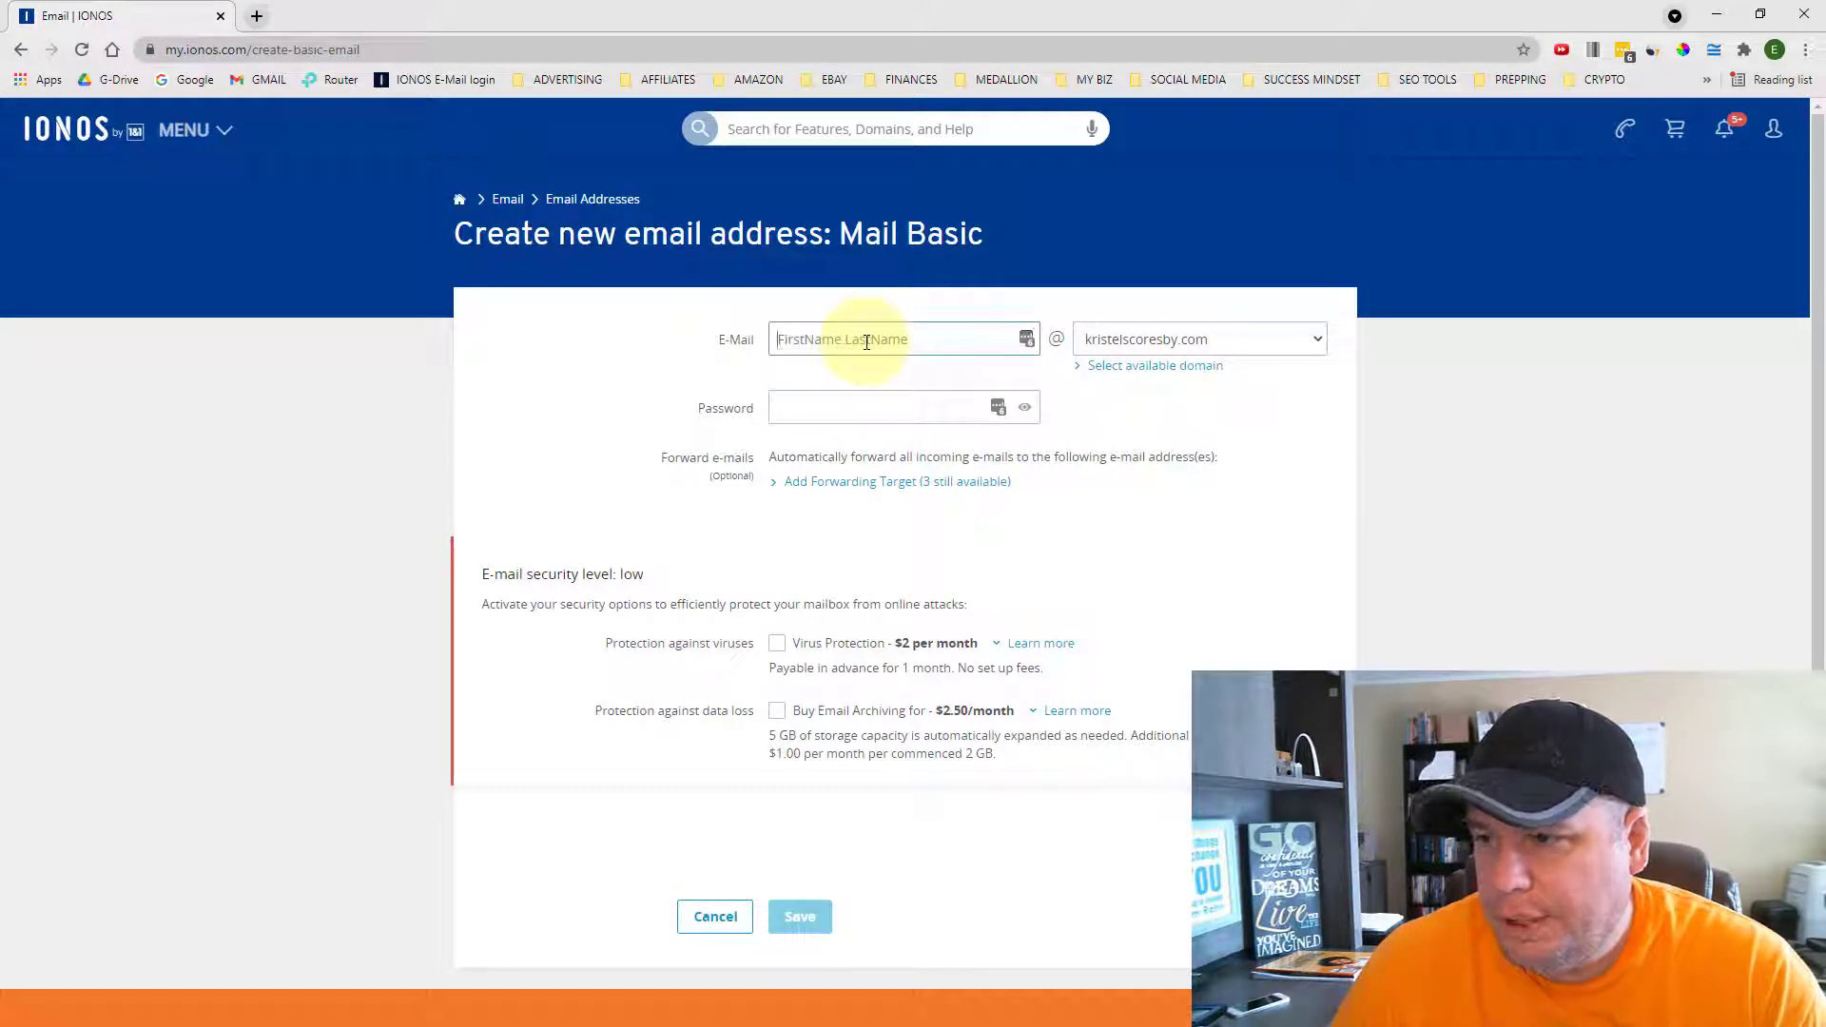
{"action": "type", "text": "In"}
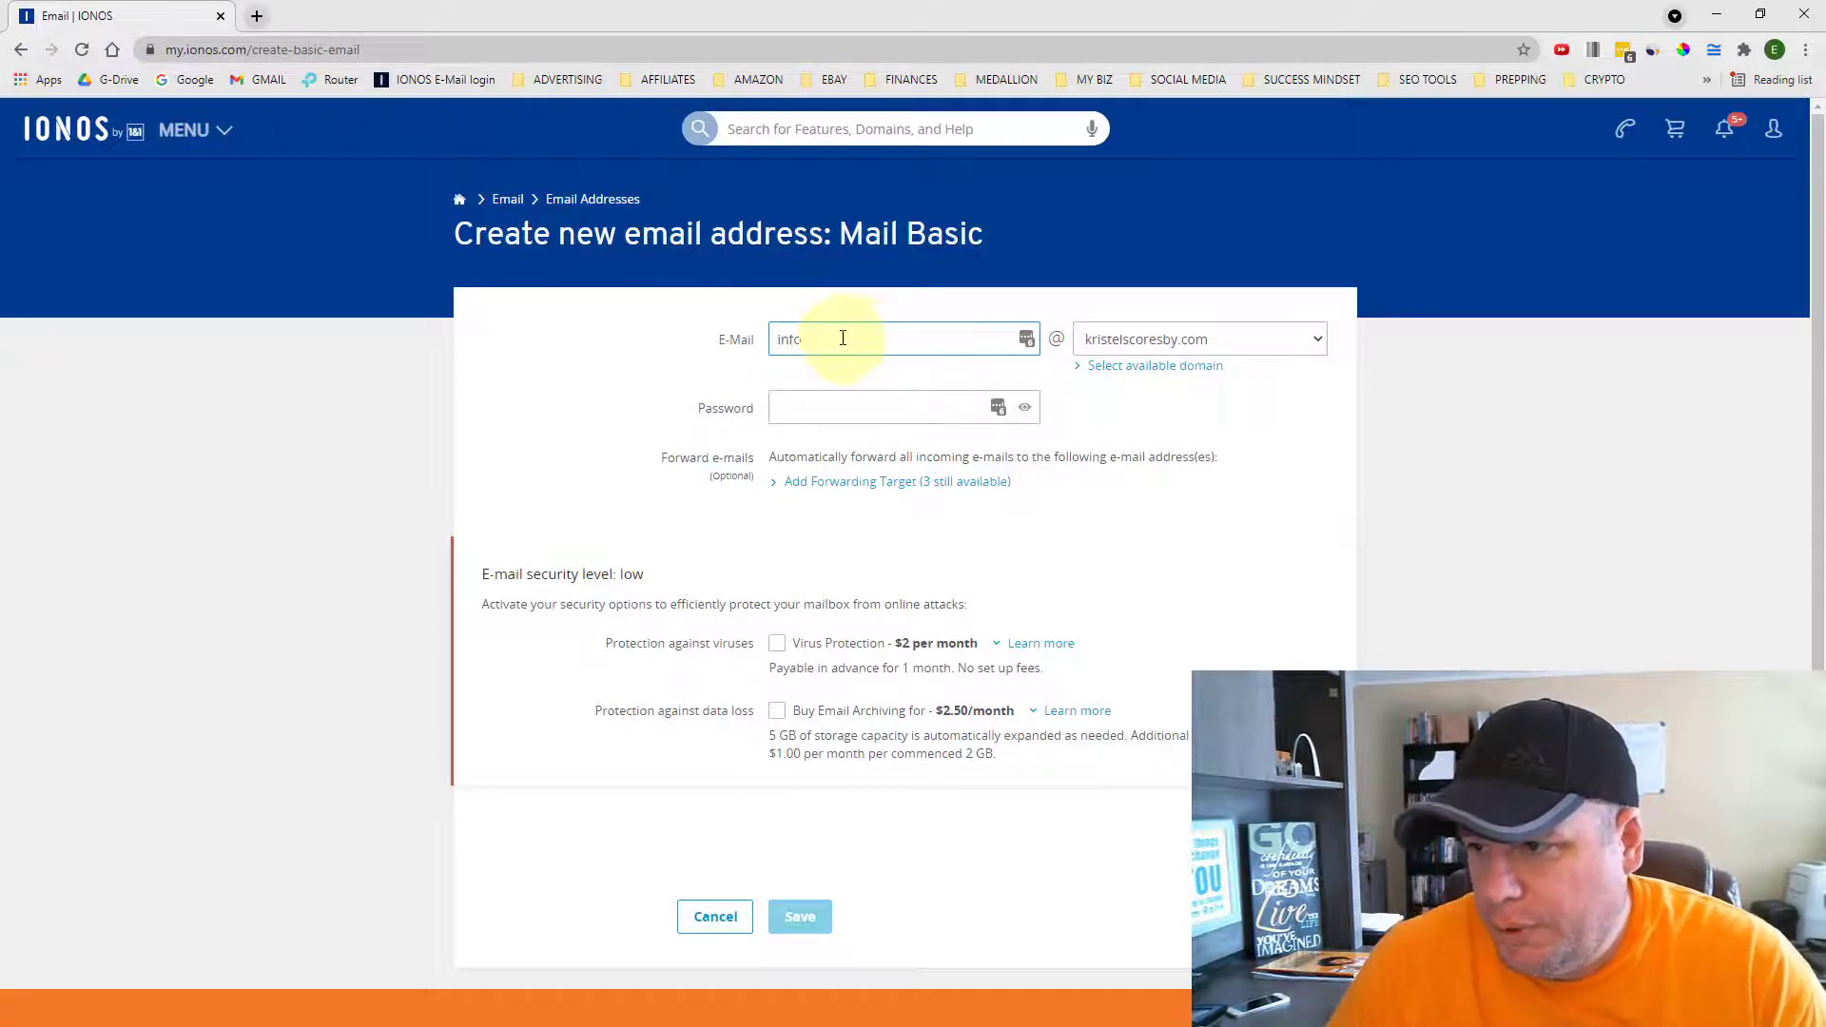
{"action": "left_click_drag", "start_coordinate": [804, 340], "coordinate": [774, 340]}
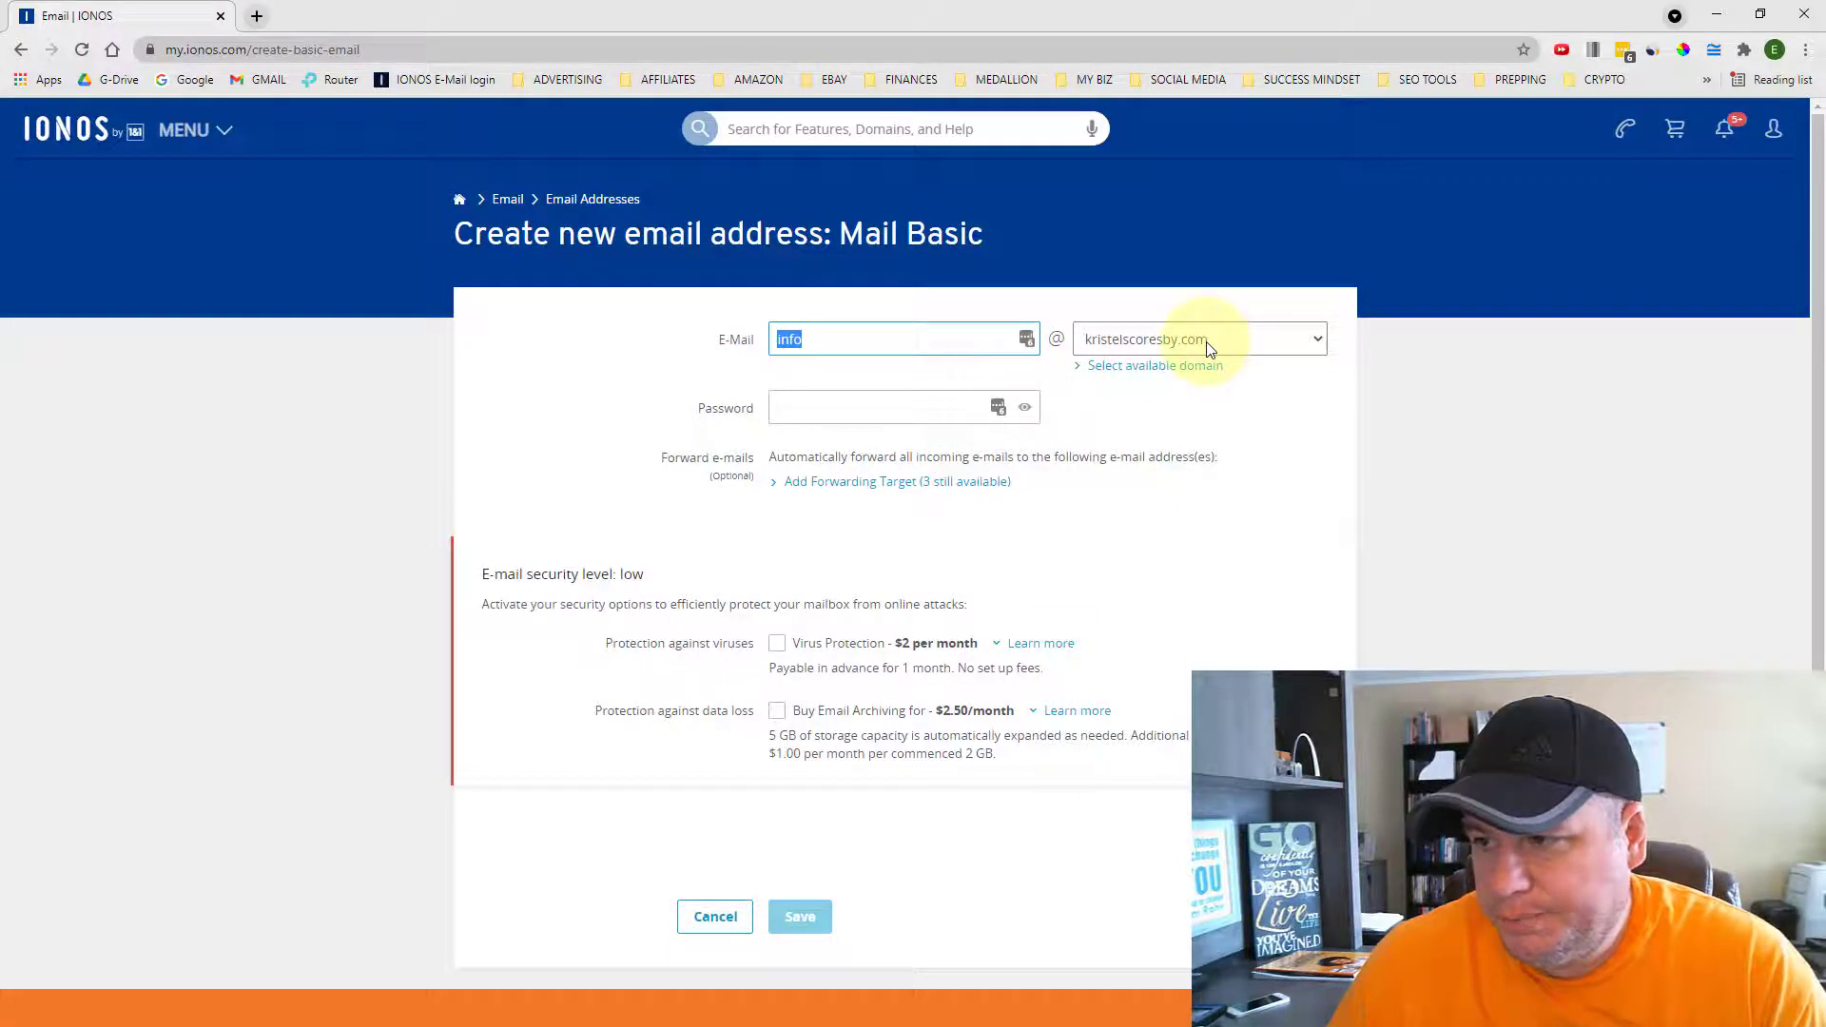
{"action": "left_click", "coordinate": [785, 408]}
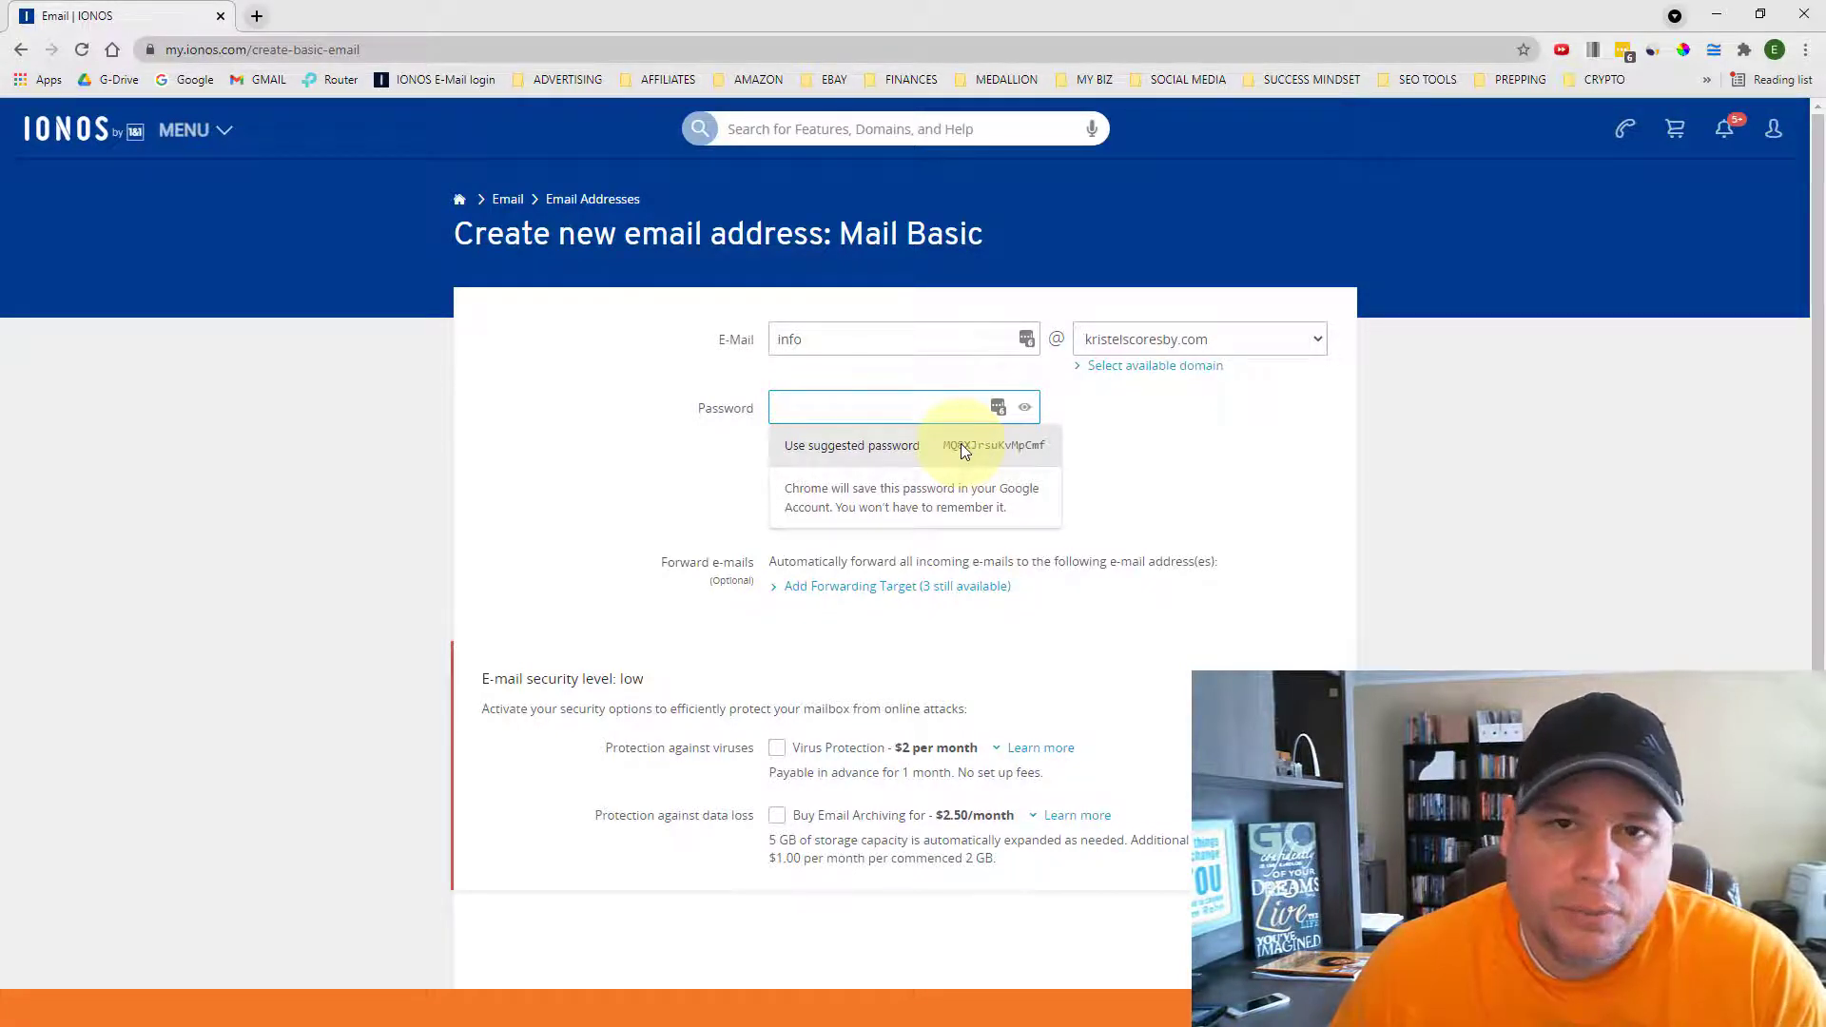
{"action": "left_click", "coordinate": [960, 443]}
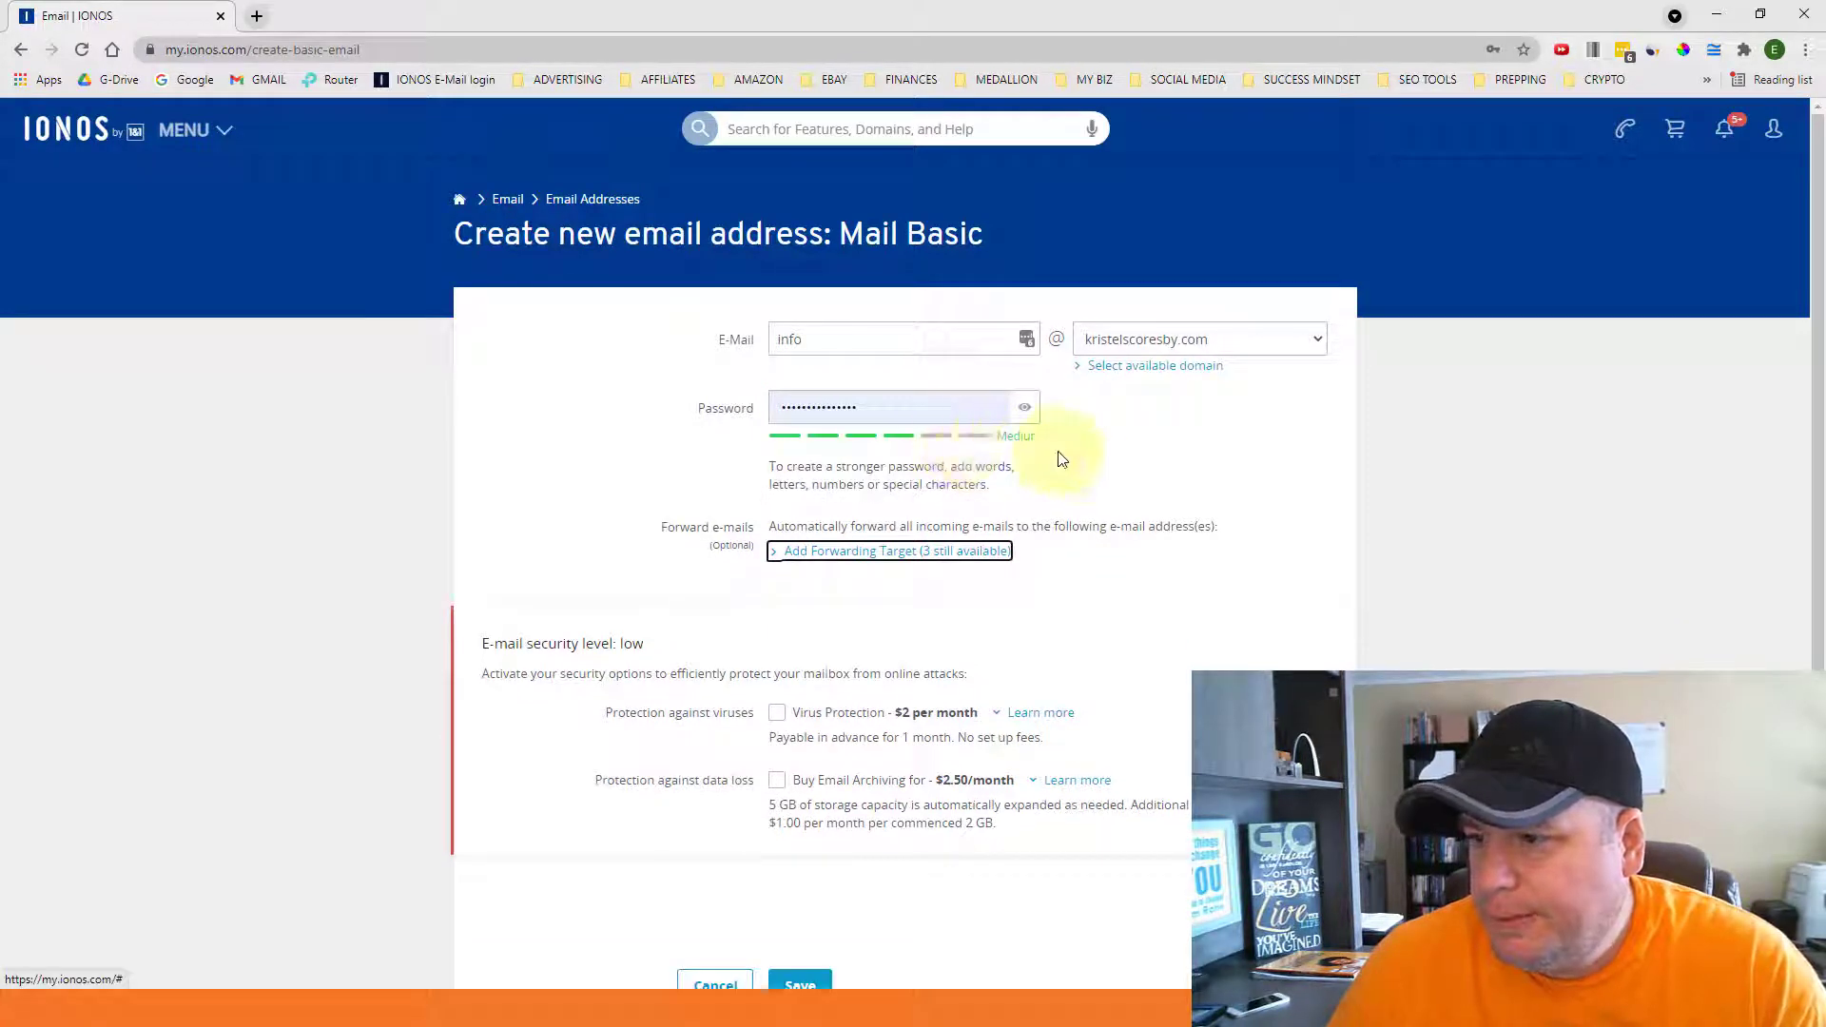
- Replace the suggested password with a self-chosen one for the info mailbox
{"action": "left_click", "coordinate": [897, 409]}
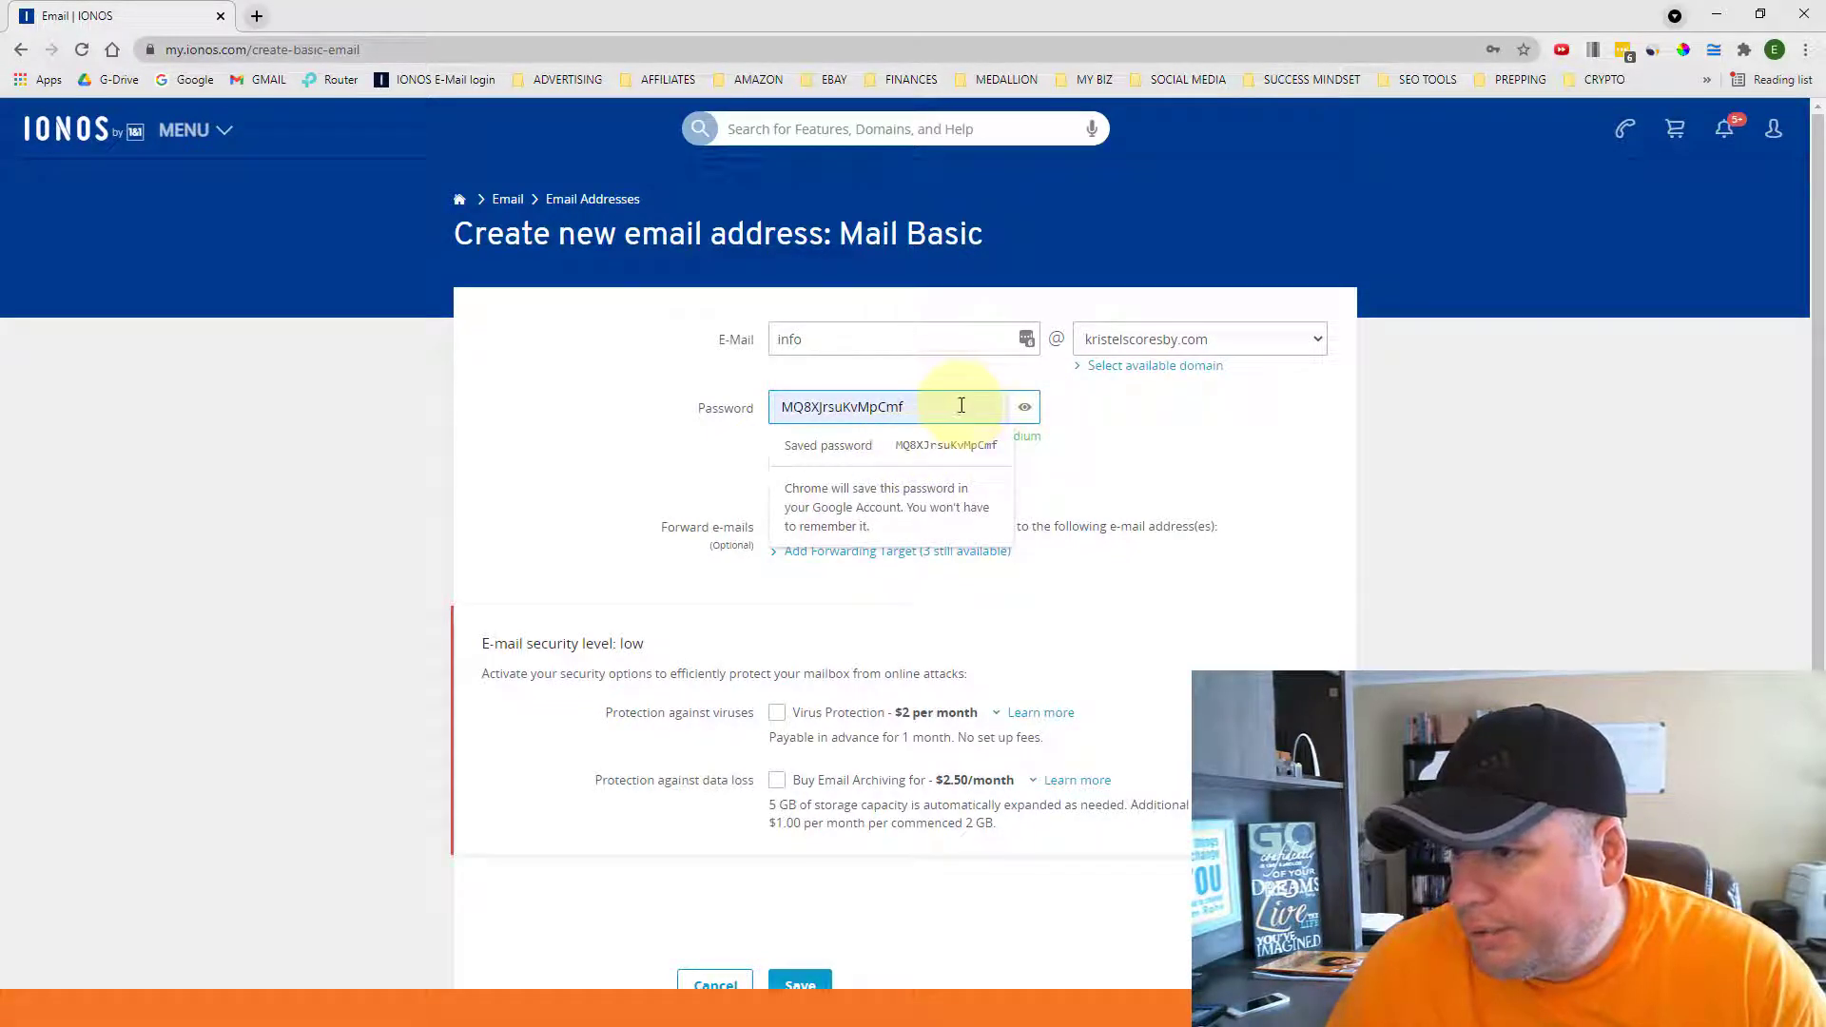
{"action": "left_click_drag", "start_coordinate": [941, 405], "coordinate": [761, 408]}
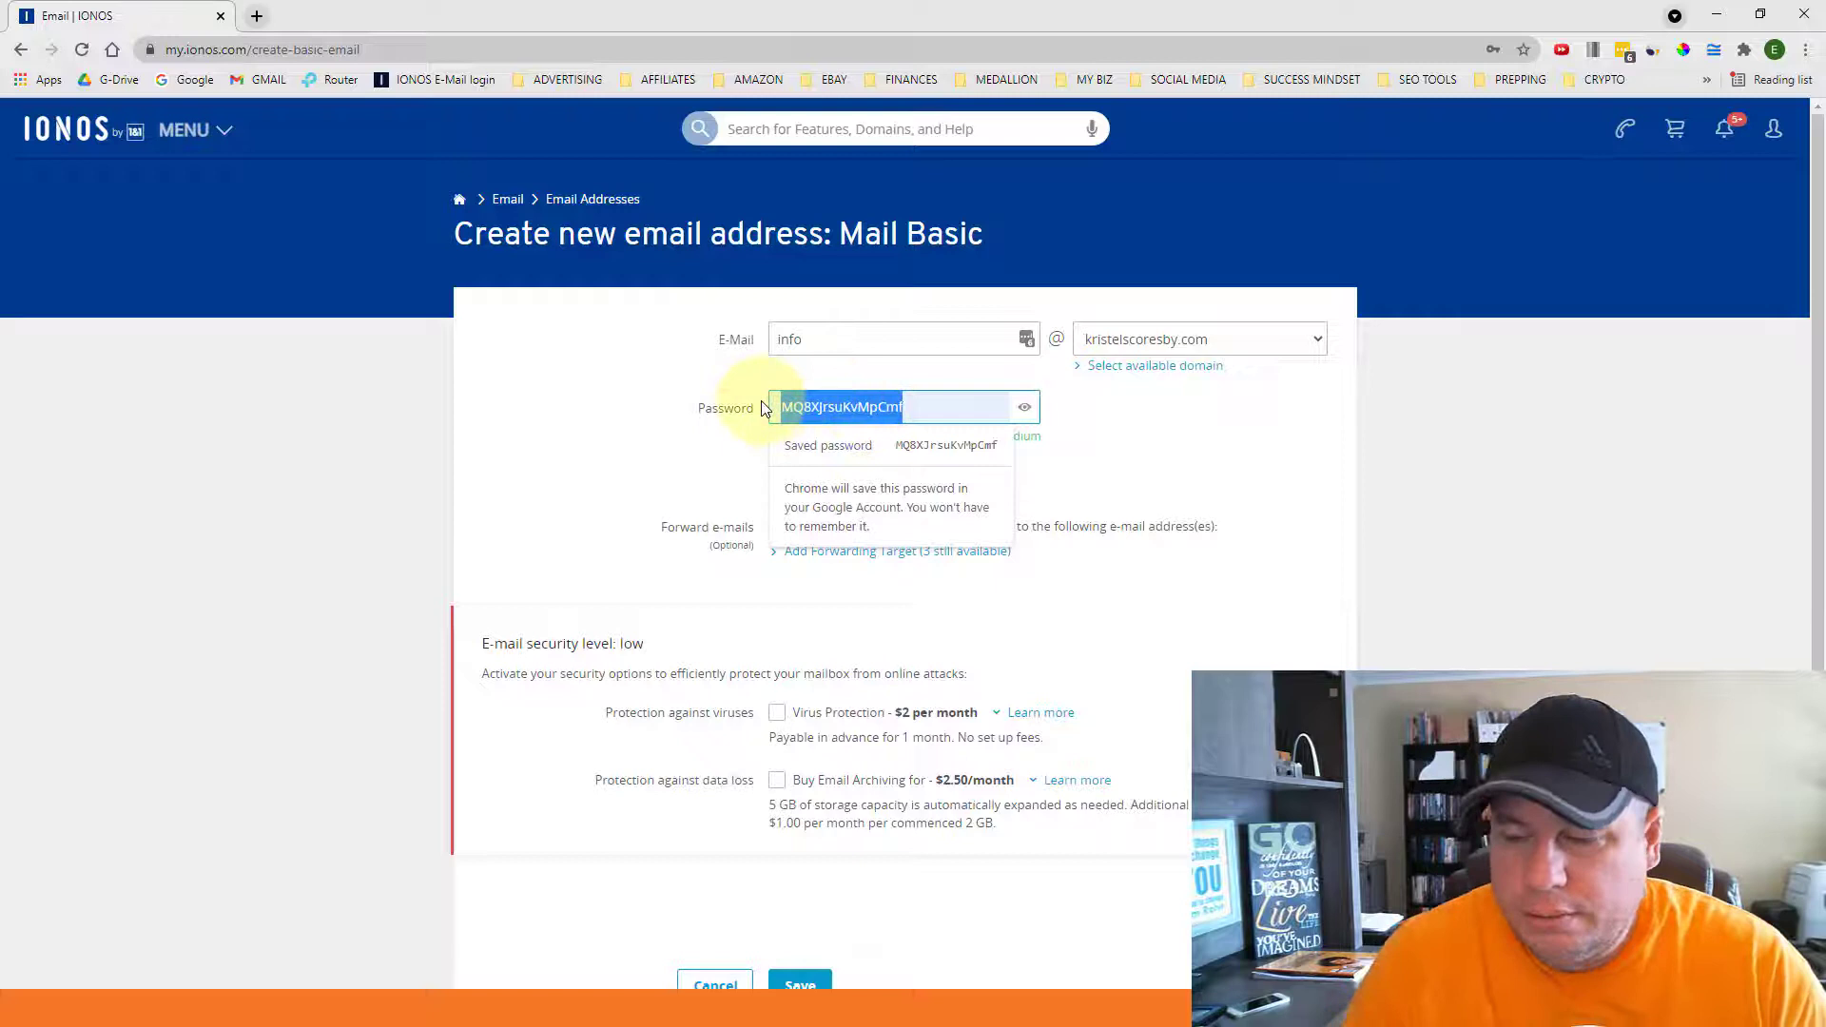
{"action": "key", "text": "BackSpace"}
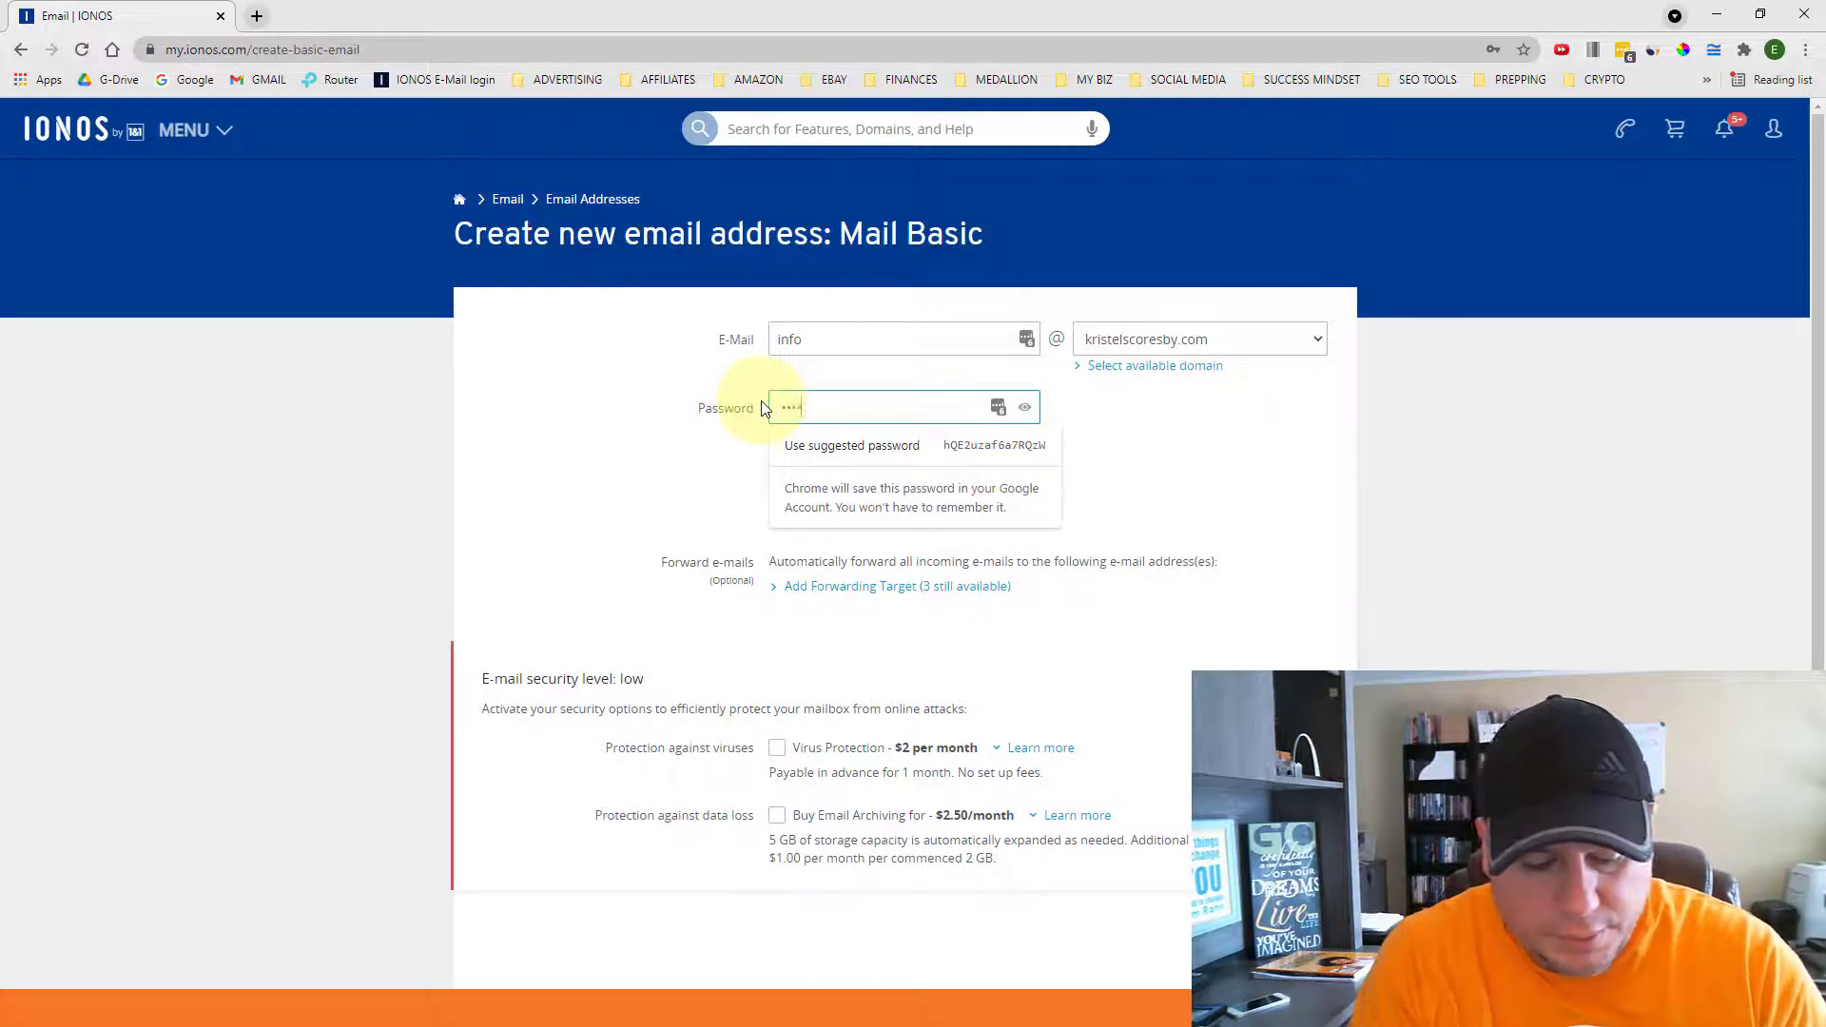
{"action": "type", "text": "••"}
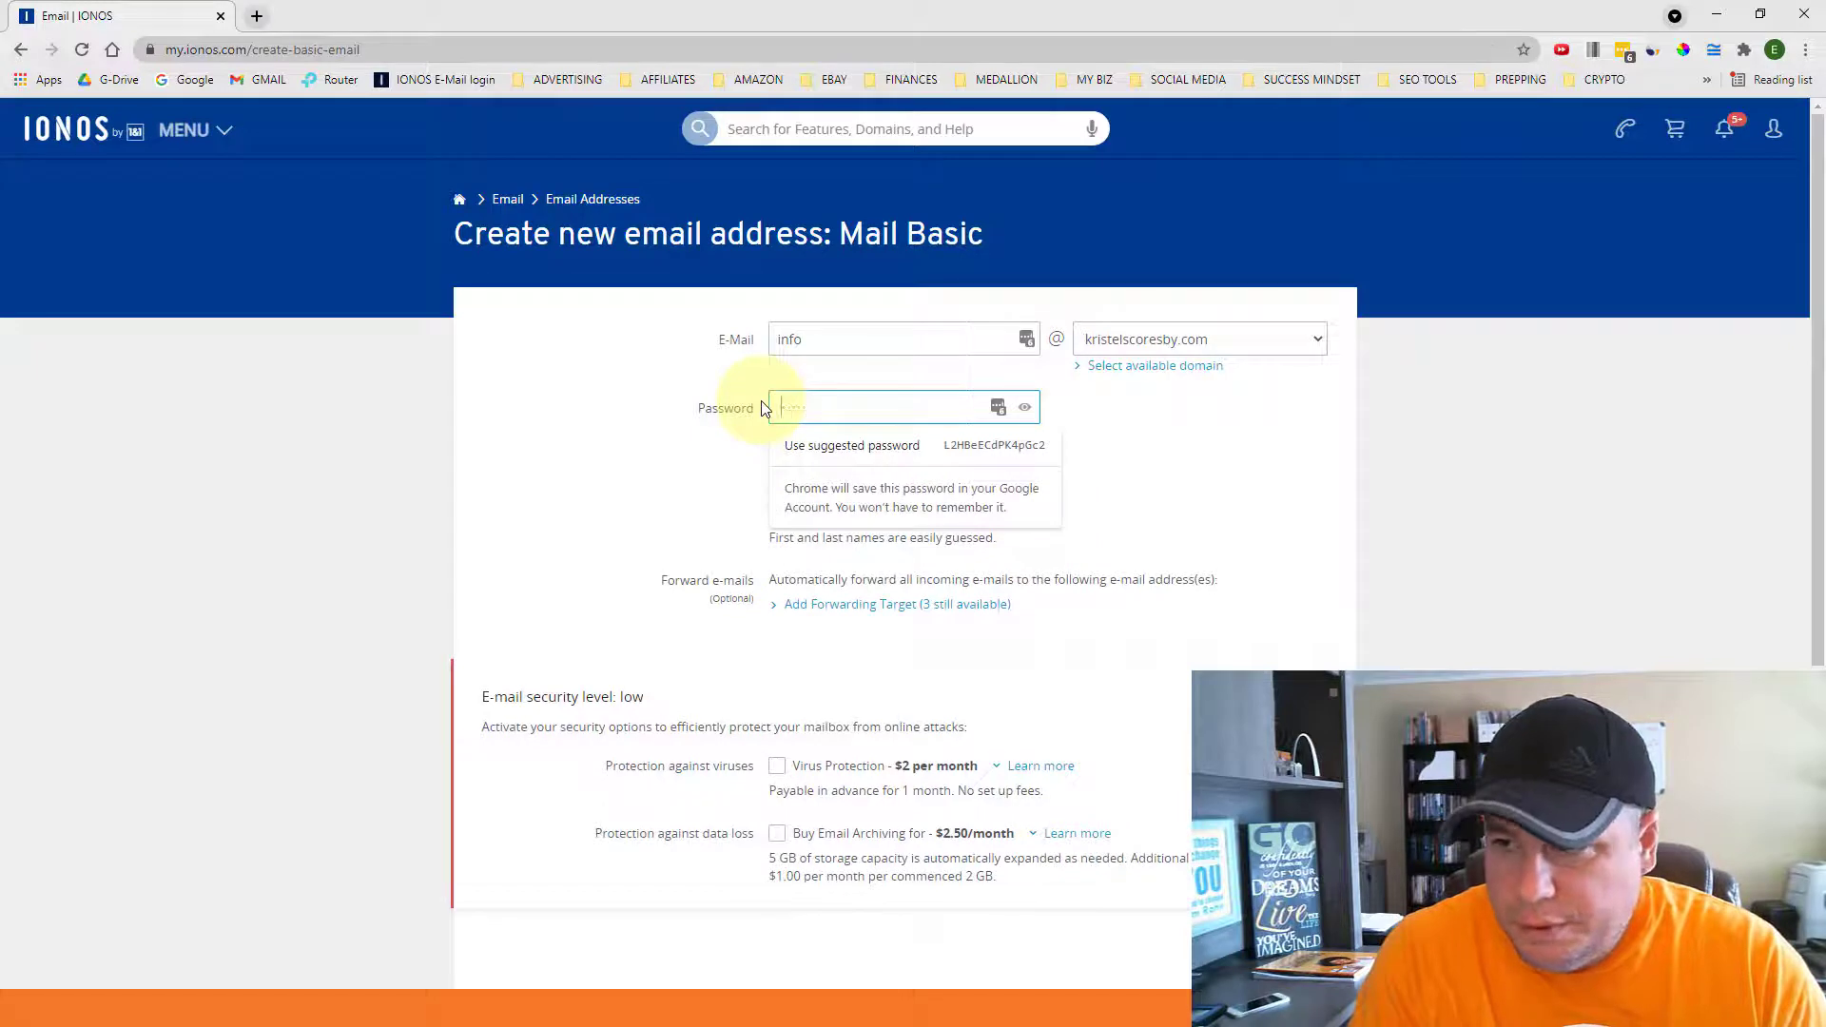
{"action": "key", "text": "BackSpace"}
{"action": "key", "text": "BackSpace"}
{"action": "key", "text": "BackSpace"}
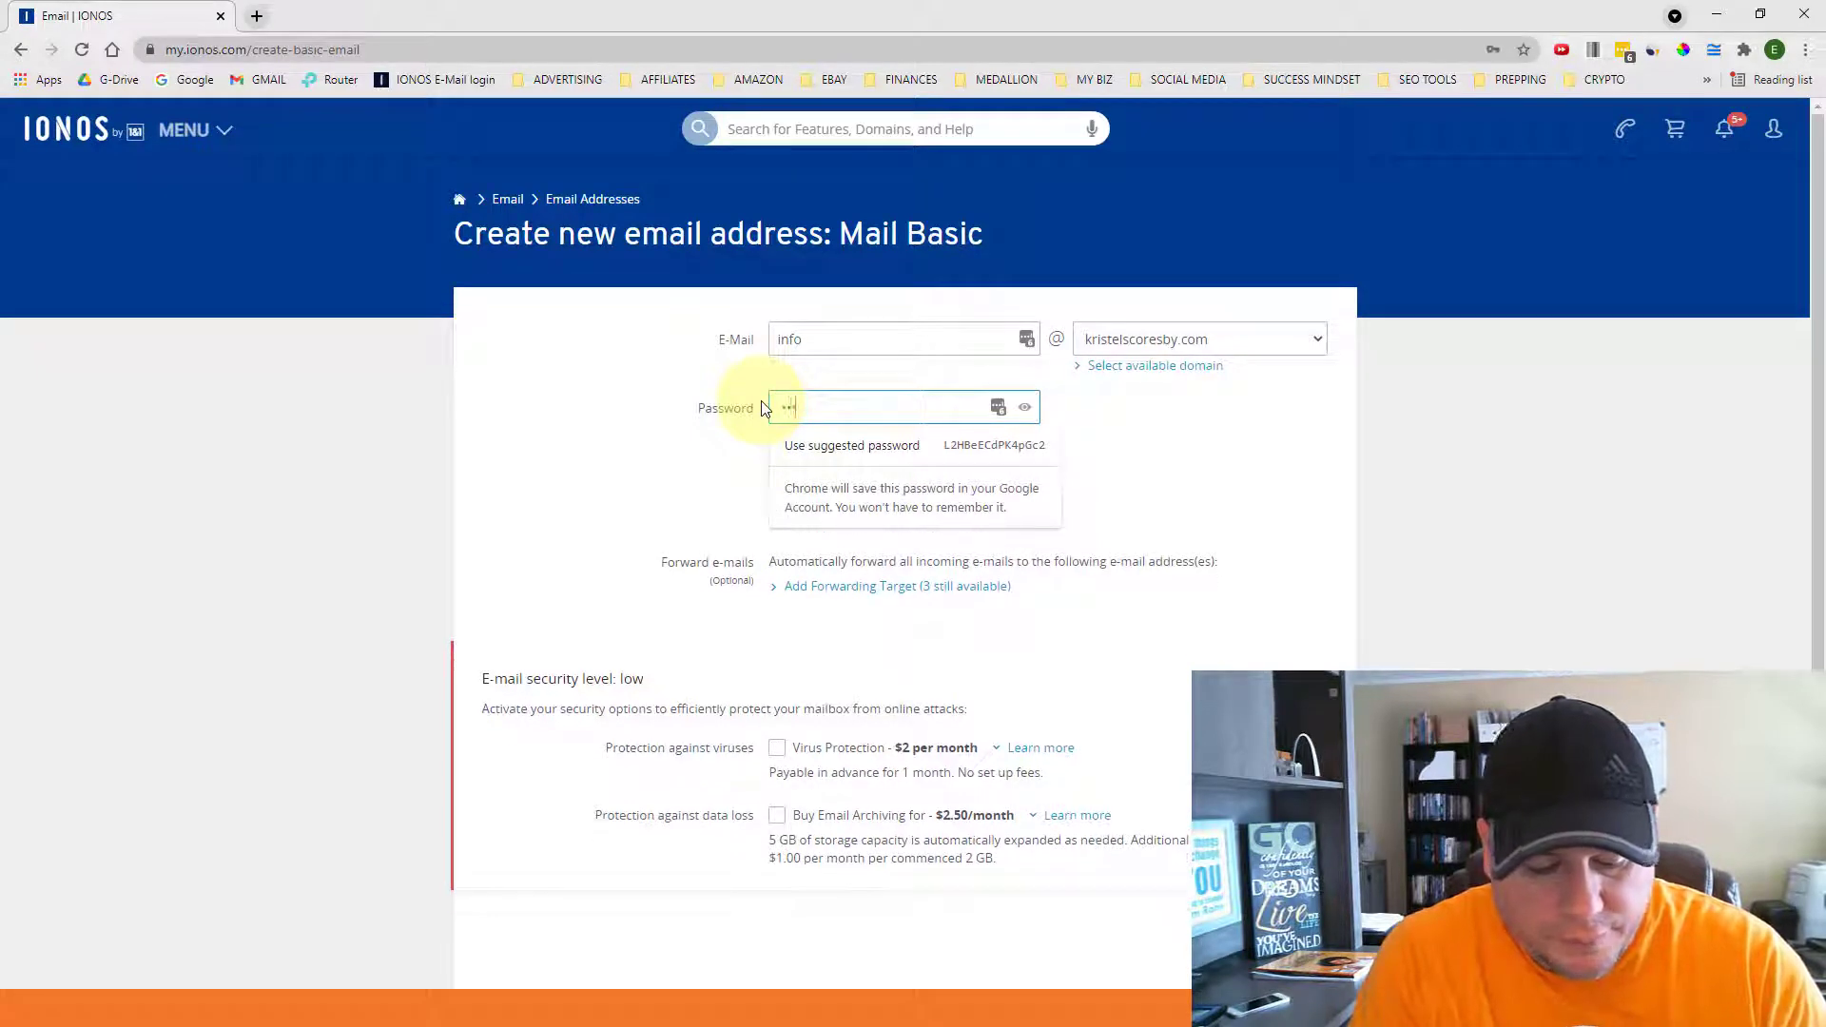
{"action": "type", "text": "••••••"}
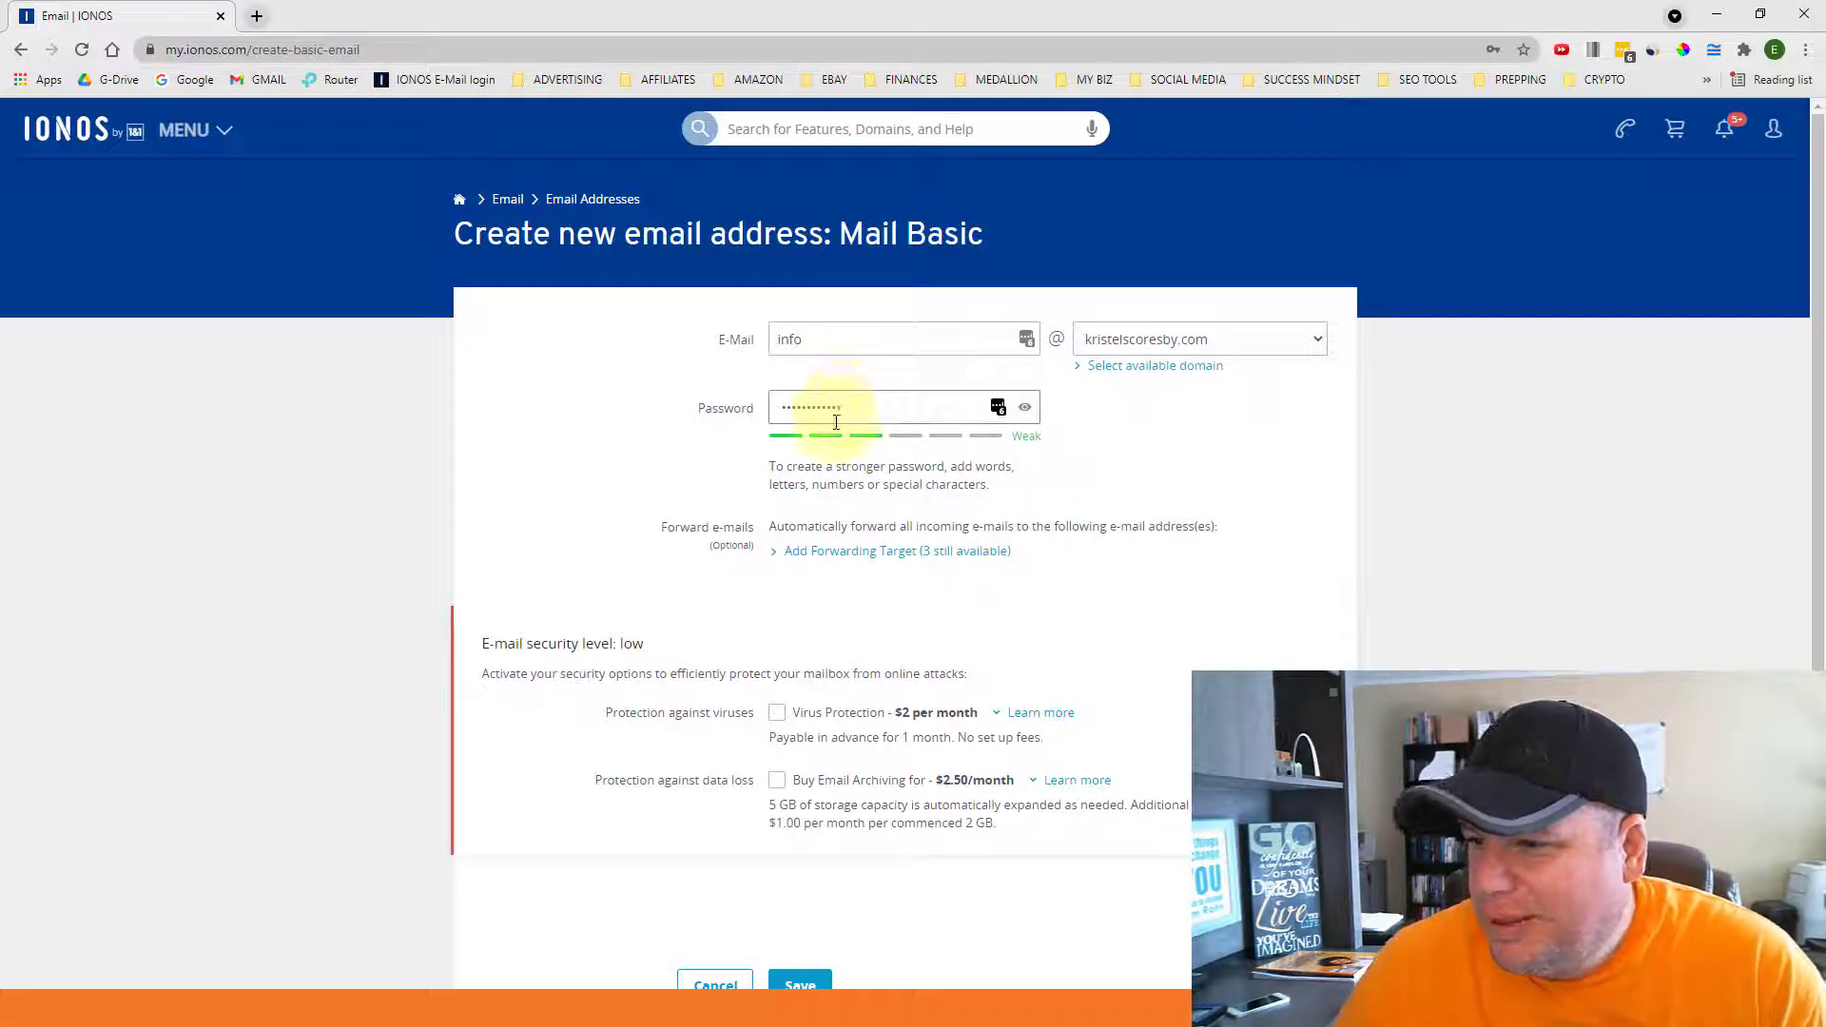
{"action": "scroll", "coordinate": [709, 439], "scroll_direction": "down", "scroll_amount": 1}
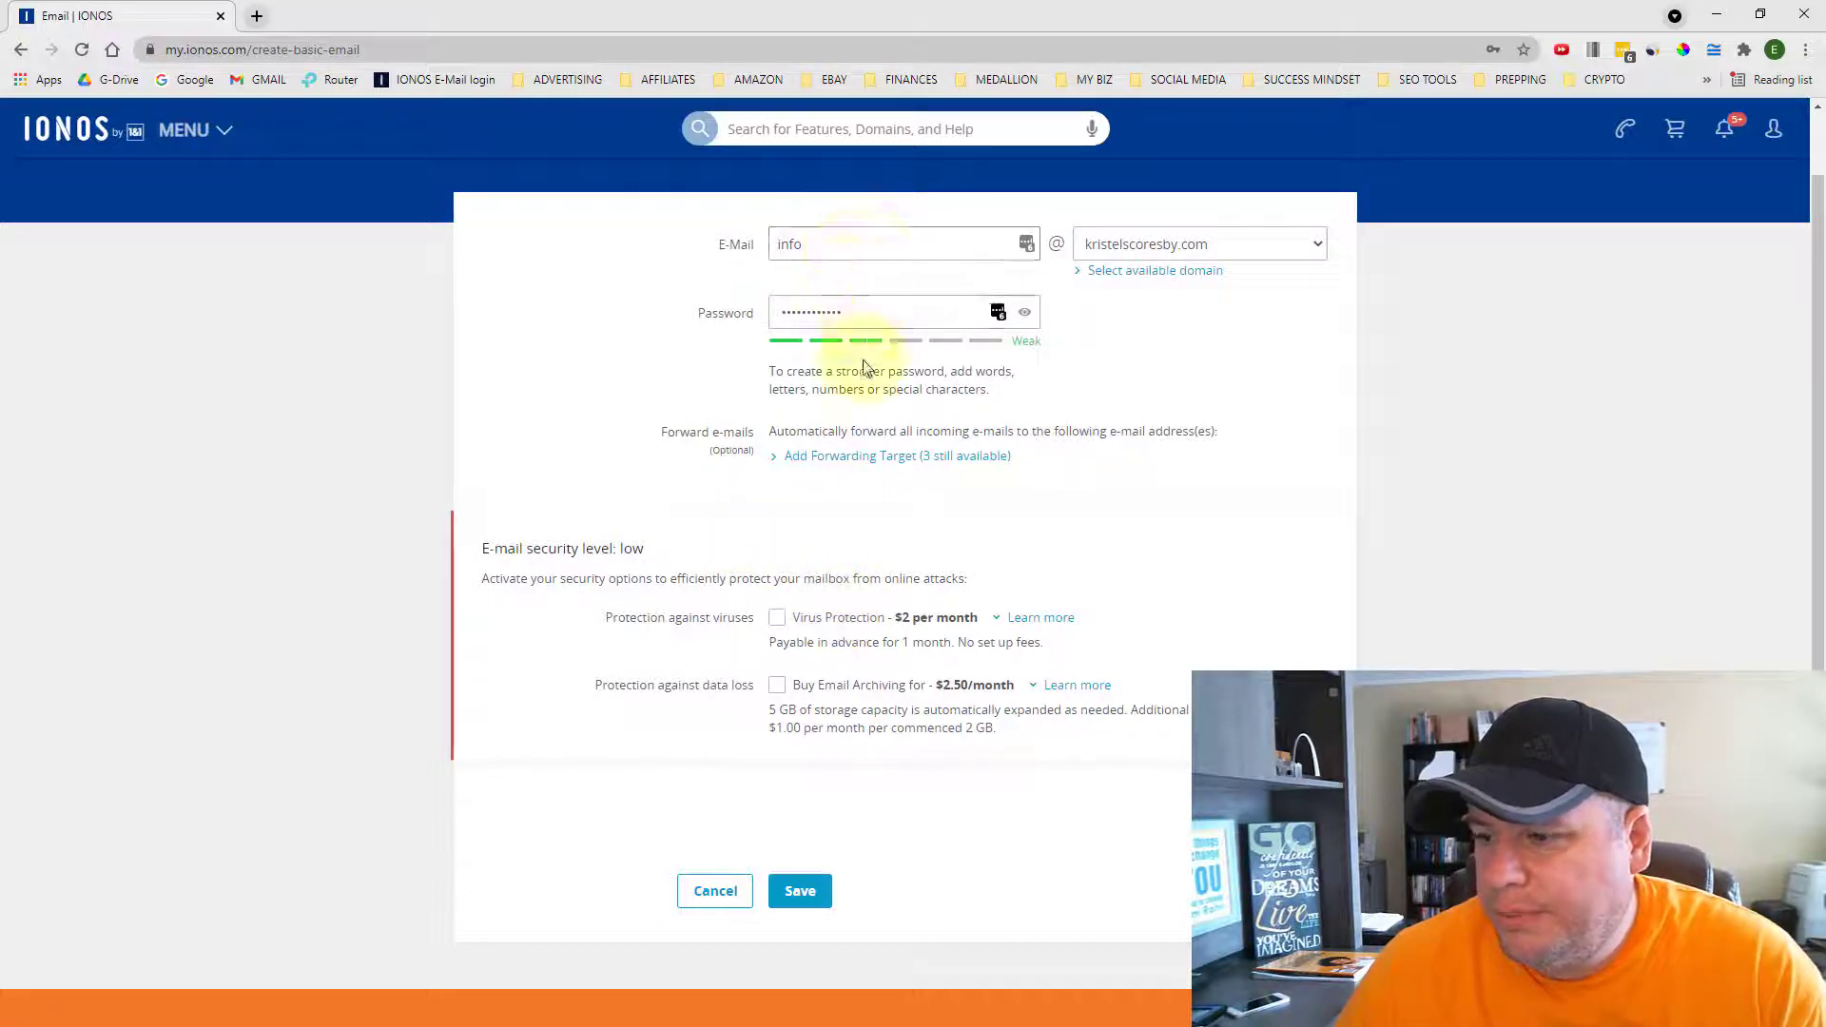
- Save the info mailbox and decline Chrome's offer to store the password
{"action": "left_click", "coordinate": [802, 894]}
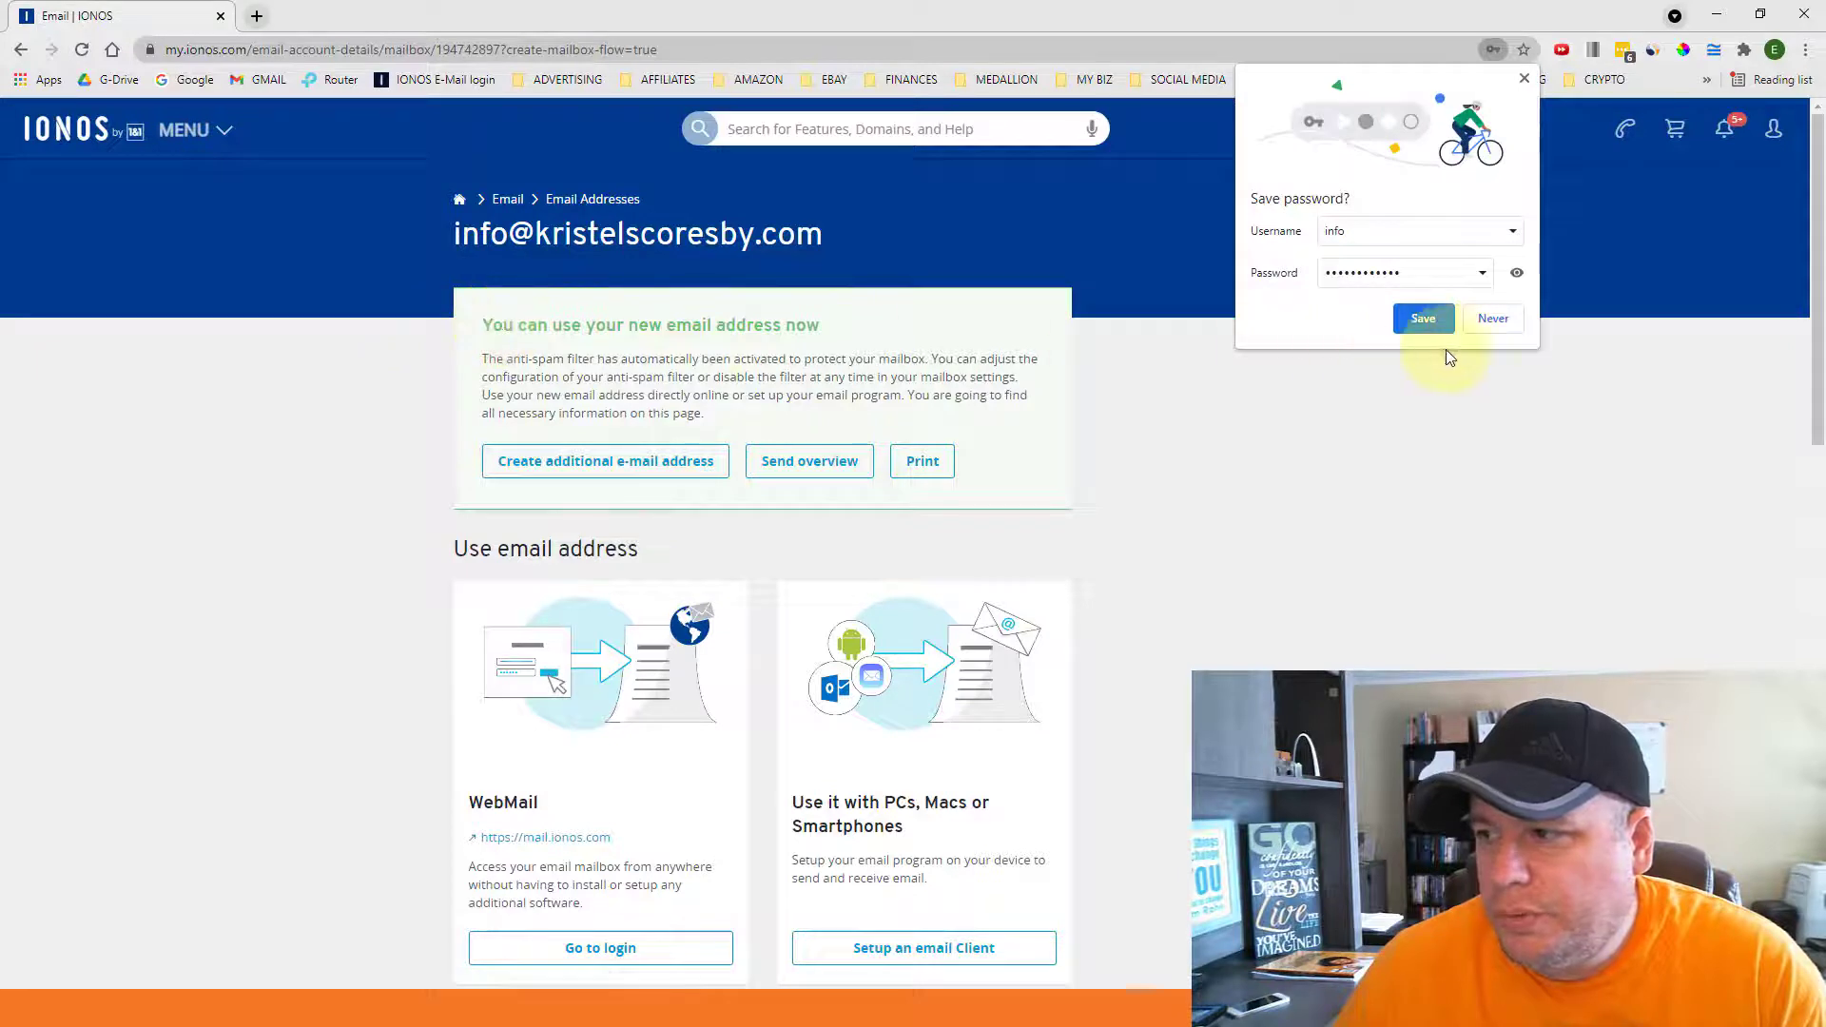
{"action": "left_click", "coordinate": [1492, 325]}
{"action": "left_click", "coordinate": [1646, 245]}
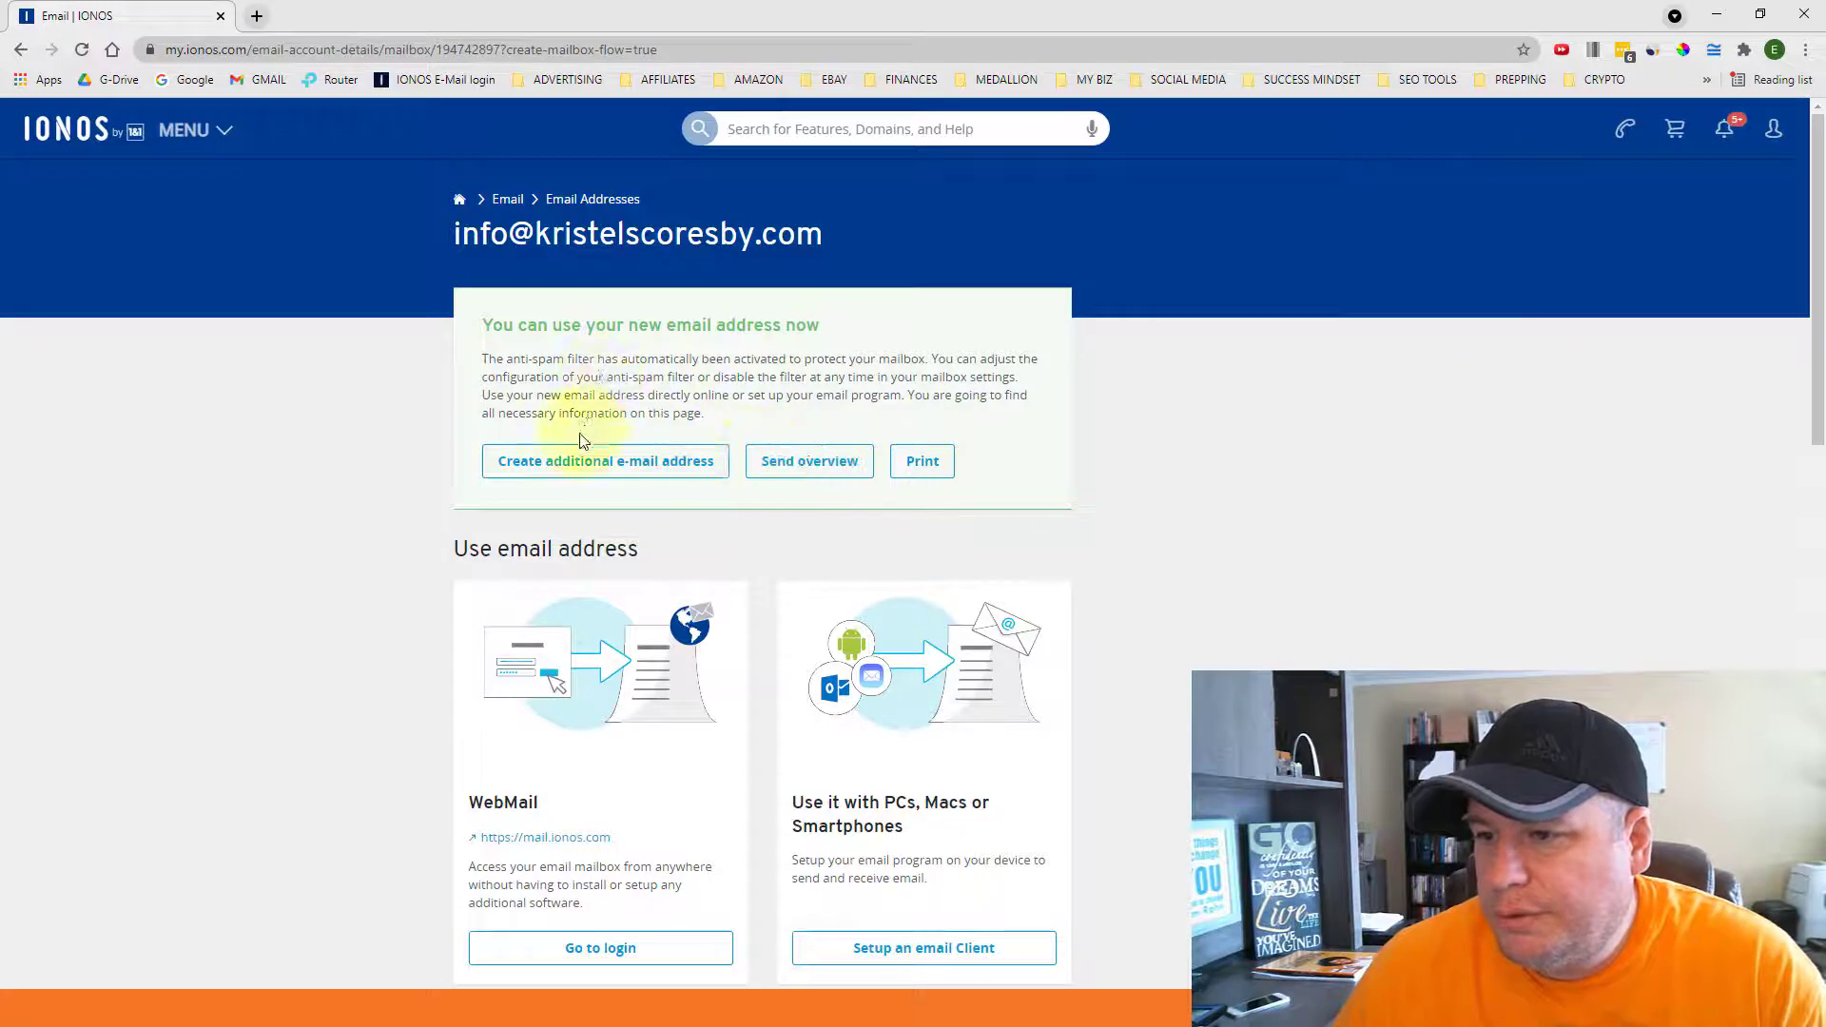
{"action": "scroll", "coordinate": [407, 409], "scroll_direction": "down", "scroll_amount": 2}
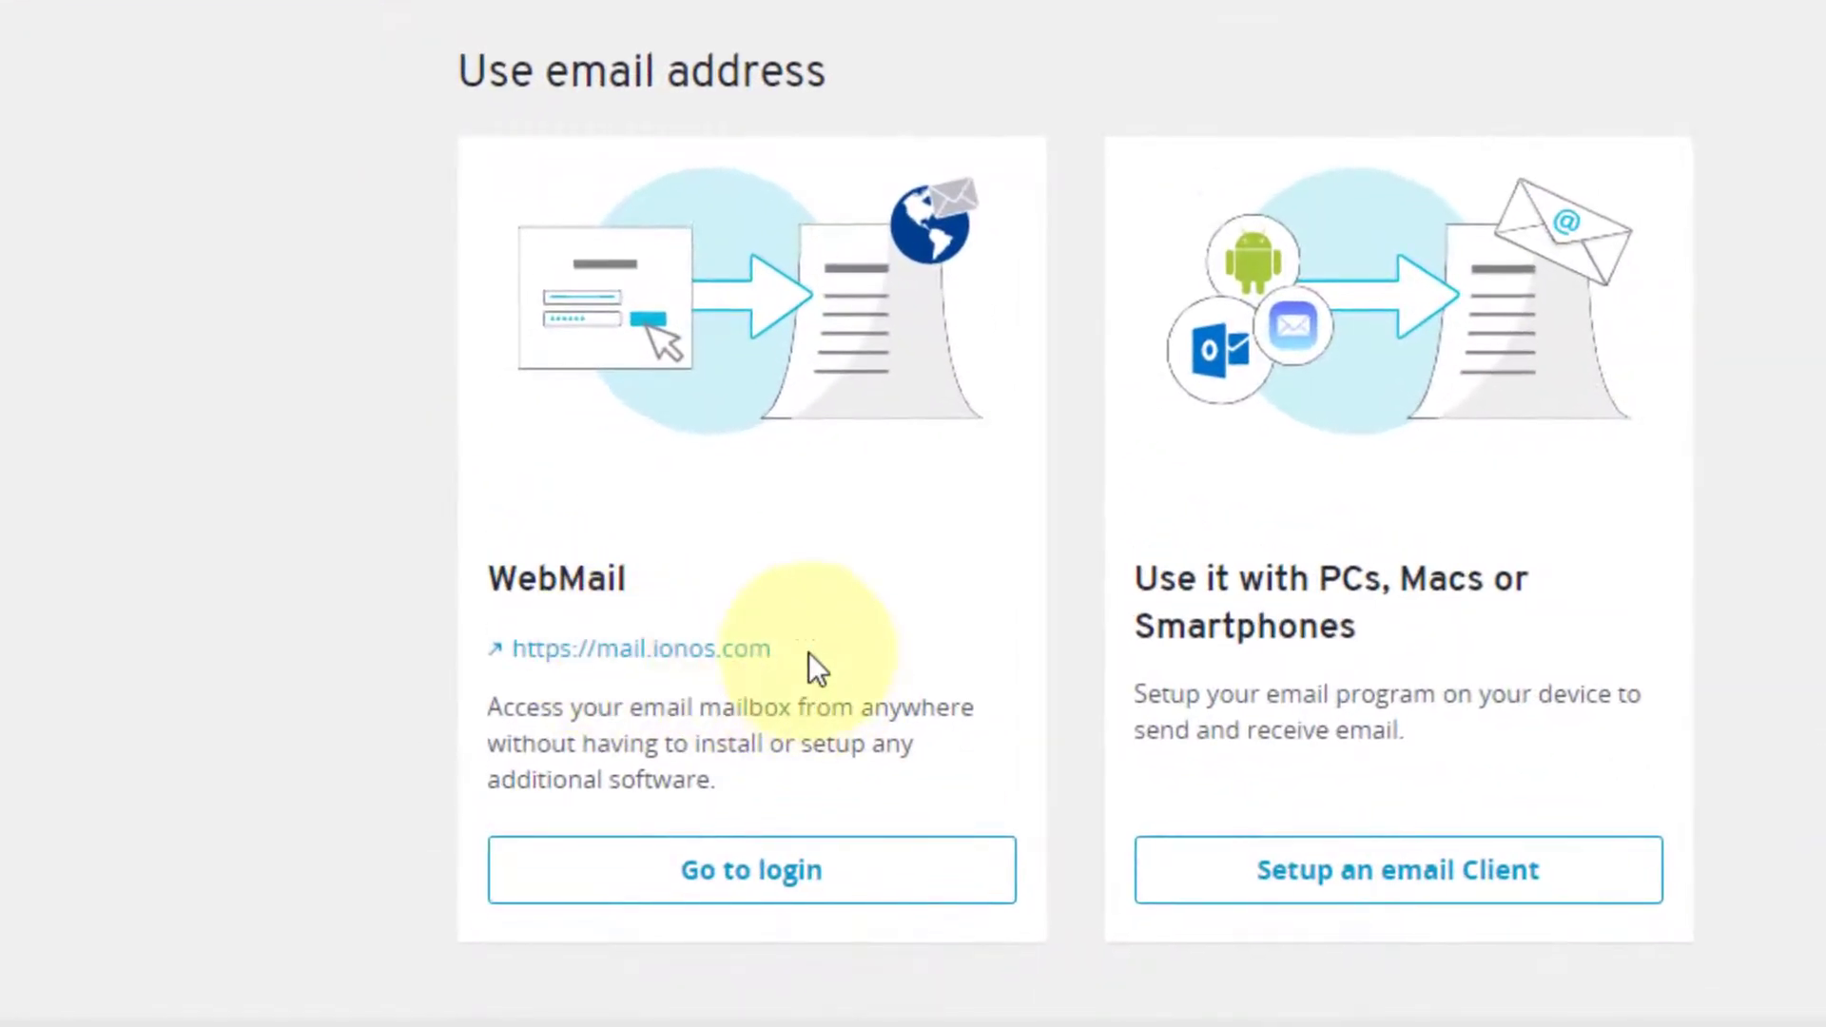
- Use the mail.ionos.com WebMail link to load the Webmail login page in a new tab
{"action": "left_click_drag", "start_coordinate": [811, 665], "coordinate": [490, 653]}
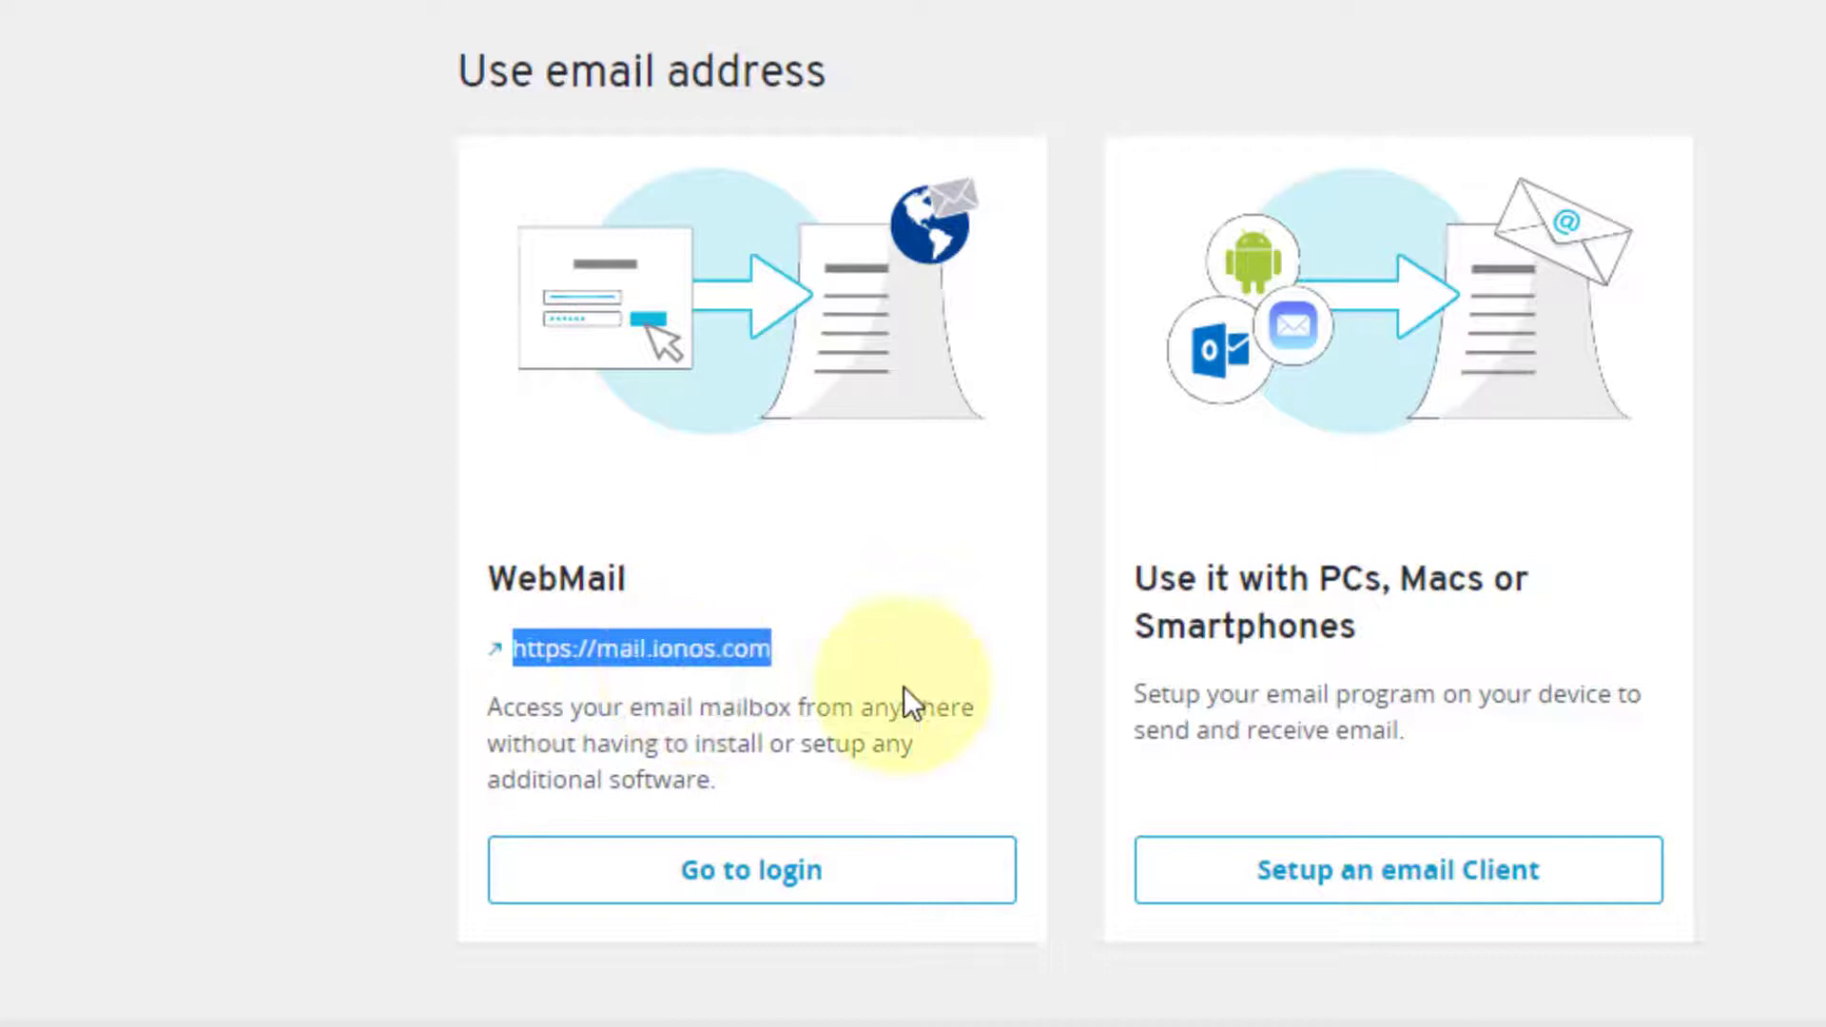
{"action": "left_click", "coordinate": [941, 666]}
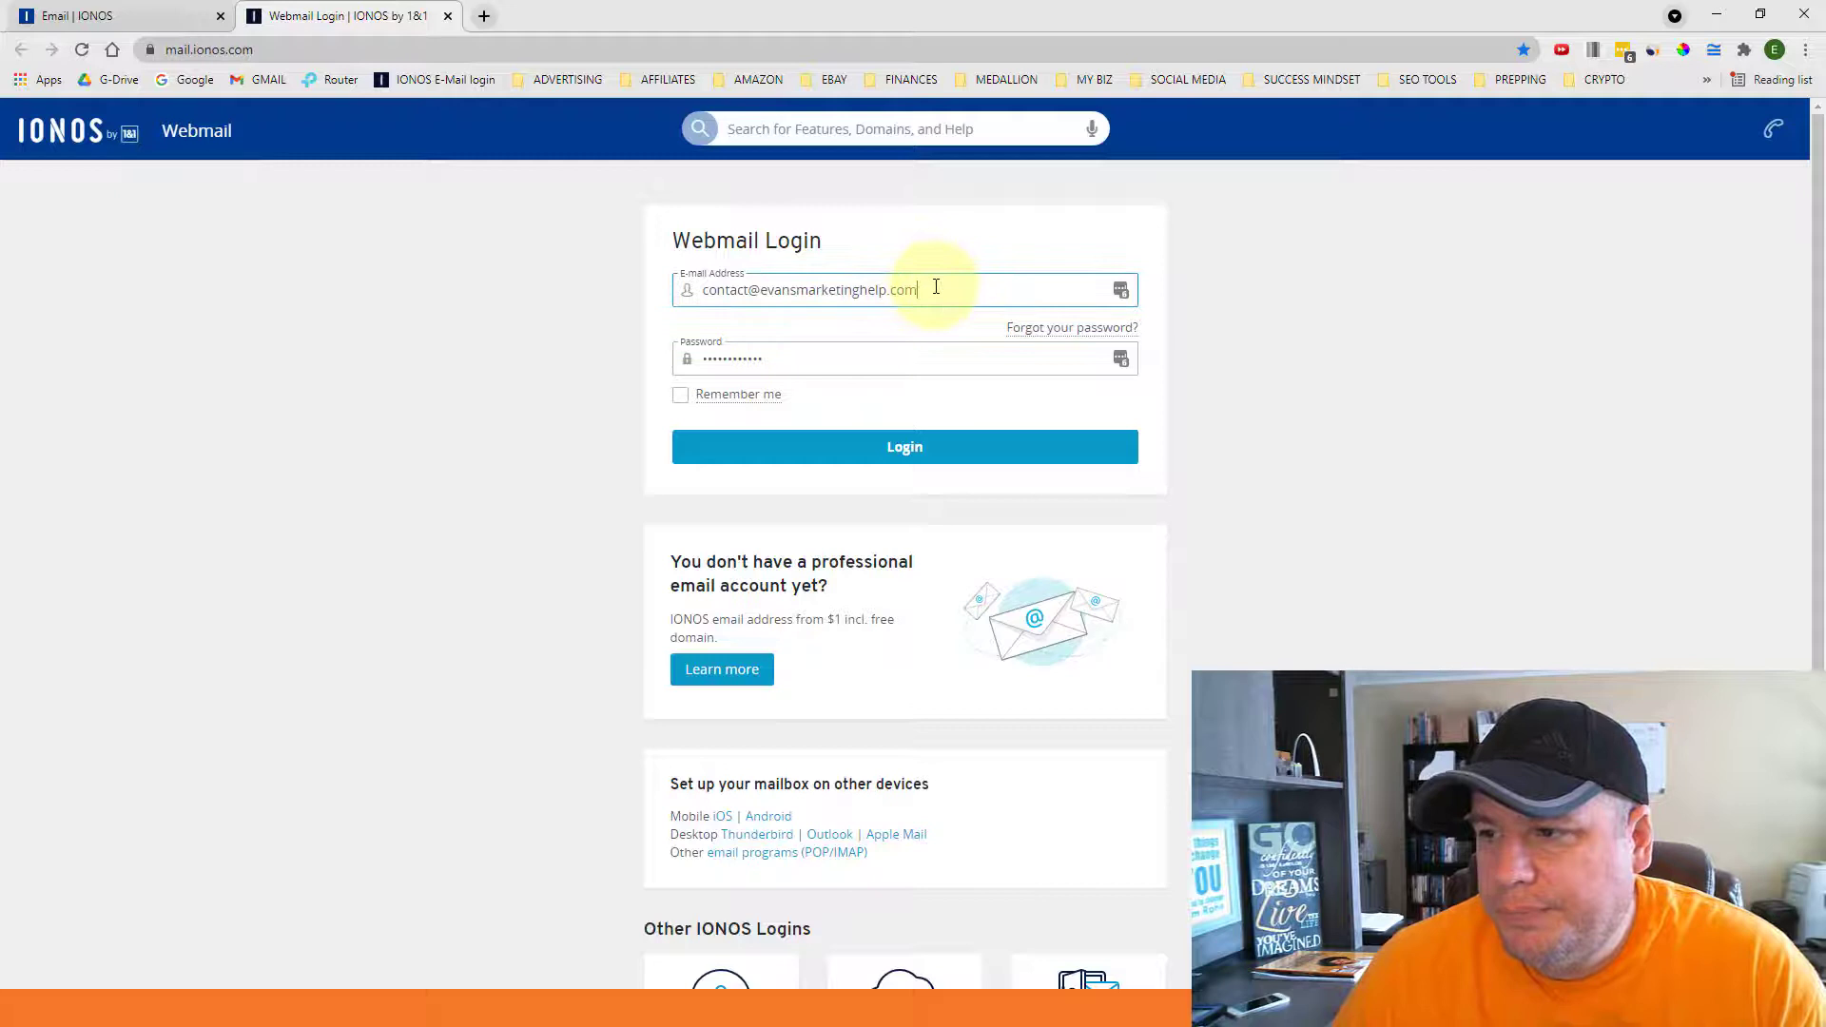
- Log in to Webmail with the new info@ address and its password, dismissing the save-password prompt
{"action": "key", "text": "BackSpace"}
{"action": "key", "text": "BackSpace"}
{"action": "key", "text": "BackSpace"}
{"action": "key", "text": "BackSpace"}
{"action": "key", "text": "BackSpace"}
{"action": "key", "text": "BackSpace"}
{"action": "key", "text": "BackSpace"}
{"action": "key", "text": "BackSpace"}
{"action": "key", "text": "BackSpace"}
{"action": "key", "text": "BackSpace"}
{"action": "key", "text": "BackSpace"}
{"action": "key", "text": "BackSpace"}
{"action": "key", "text": "BackSpace"}
{"action": "key", "text": "BackSpace"}
{"action": "key", "text": "BackSpace"}
{"action": "key", "text": "BackSpace"}
{"action": "key", "text": "BackSpace"}
{"action": "key", "text": "BackSpace"}
{"action": "key", "text": "BackSpace"}
{"action": "key", "text": "BackSpace"}
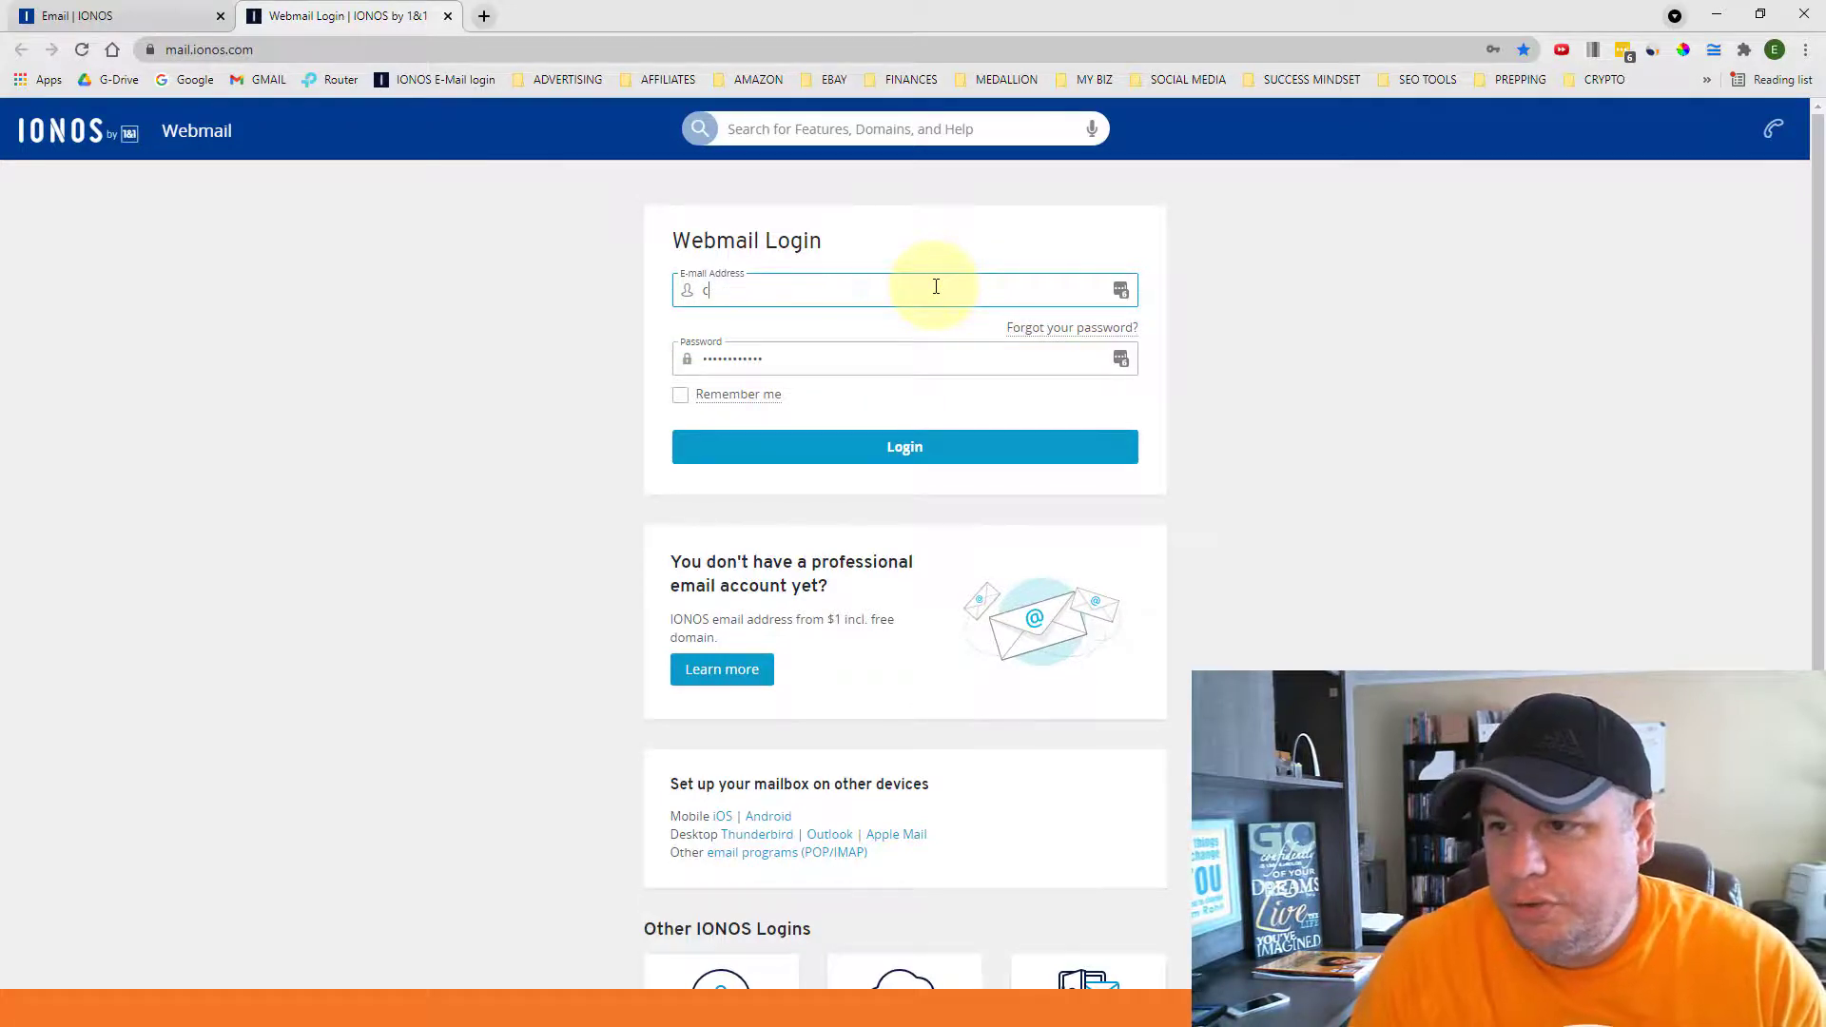
{"action": "key", "text": "BackSpace"}
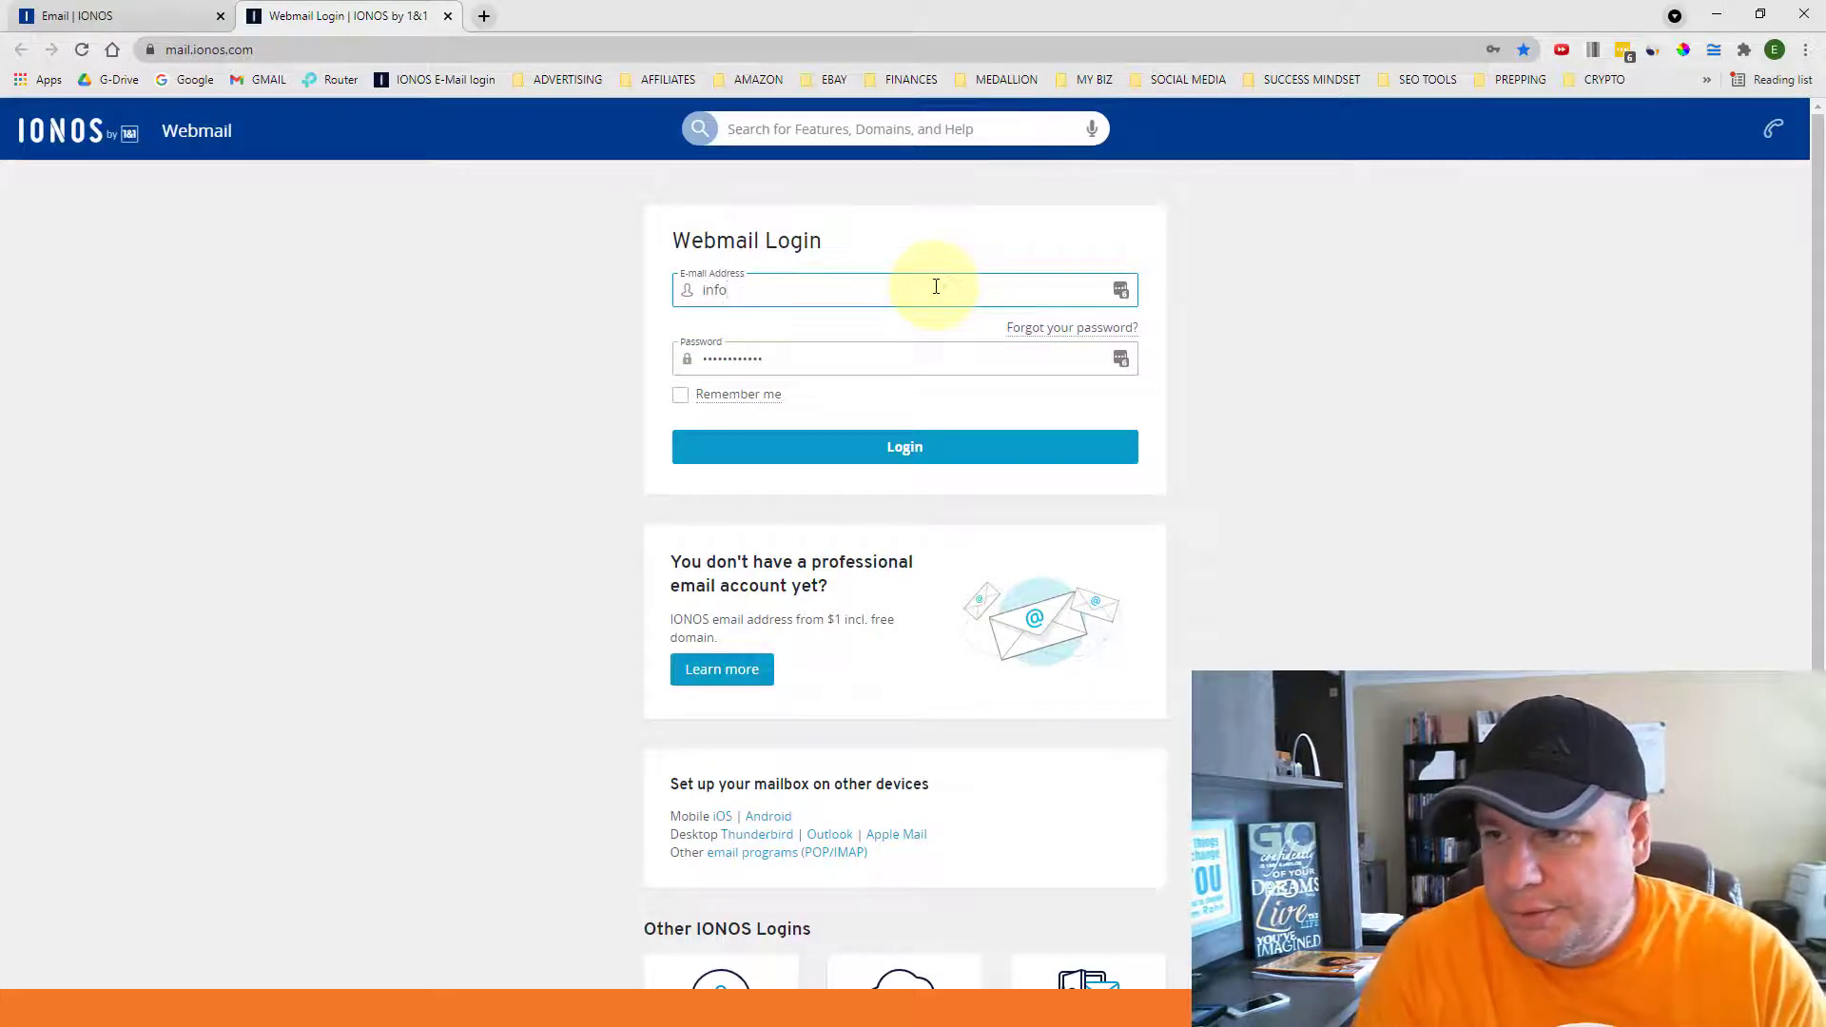
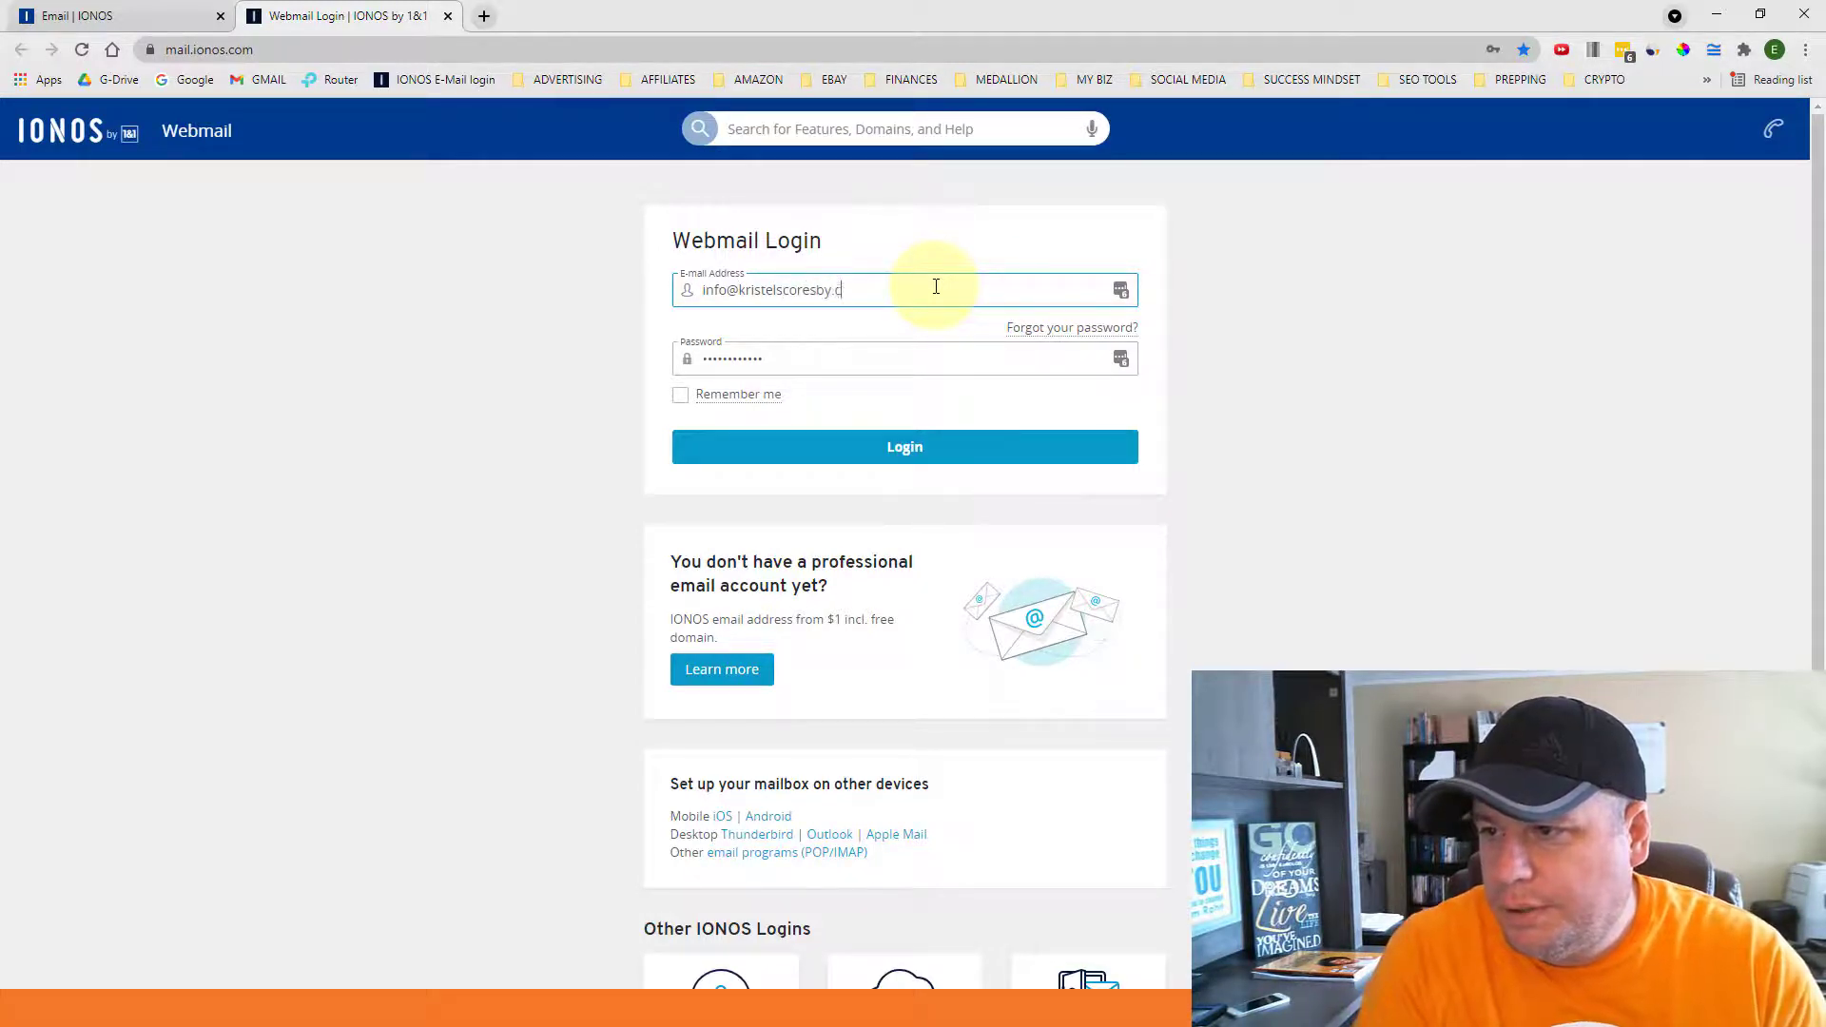
{"action": "key", "text": "Tab"}
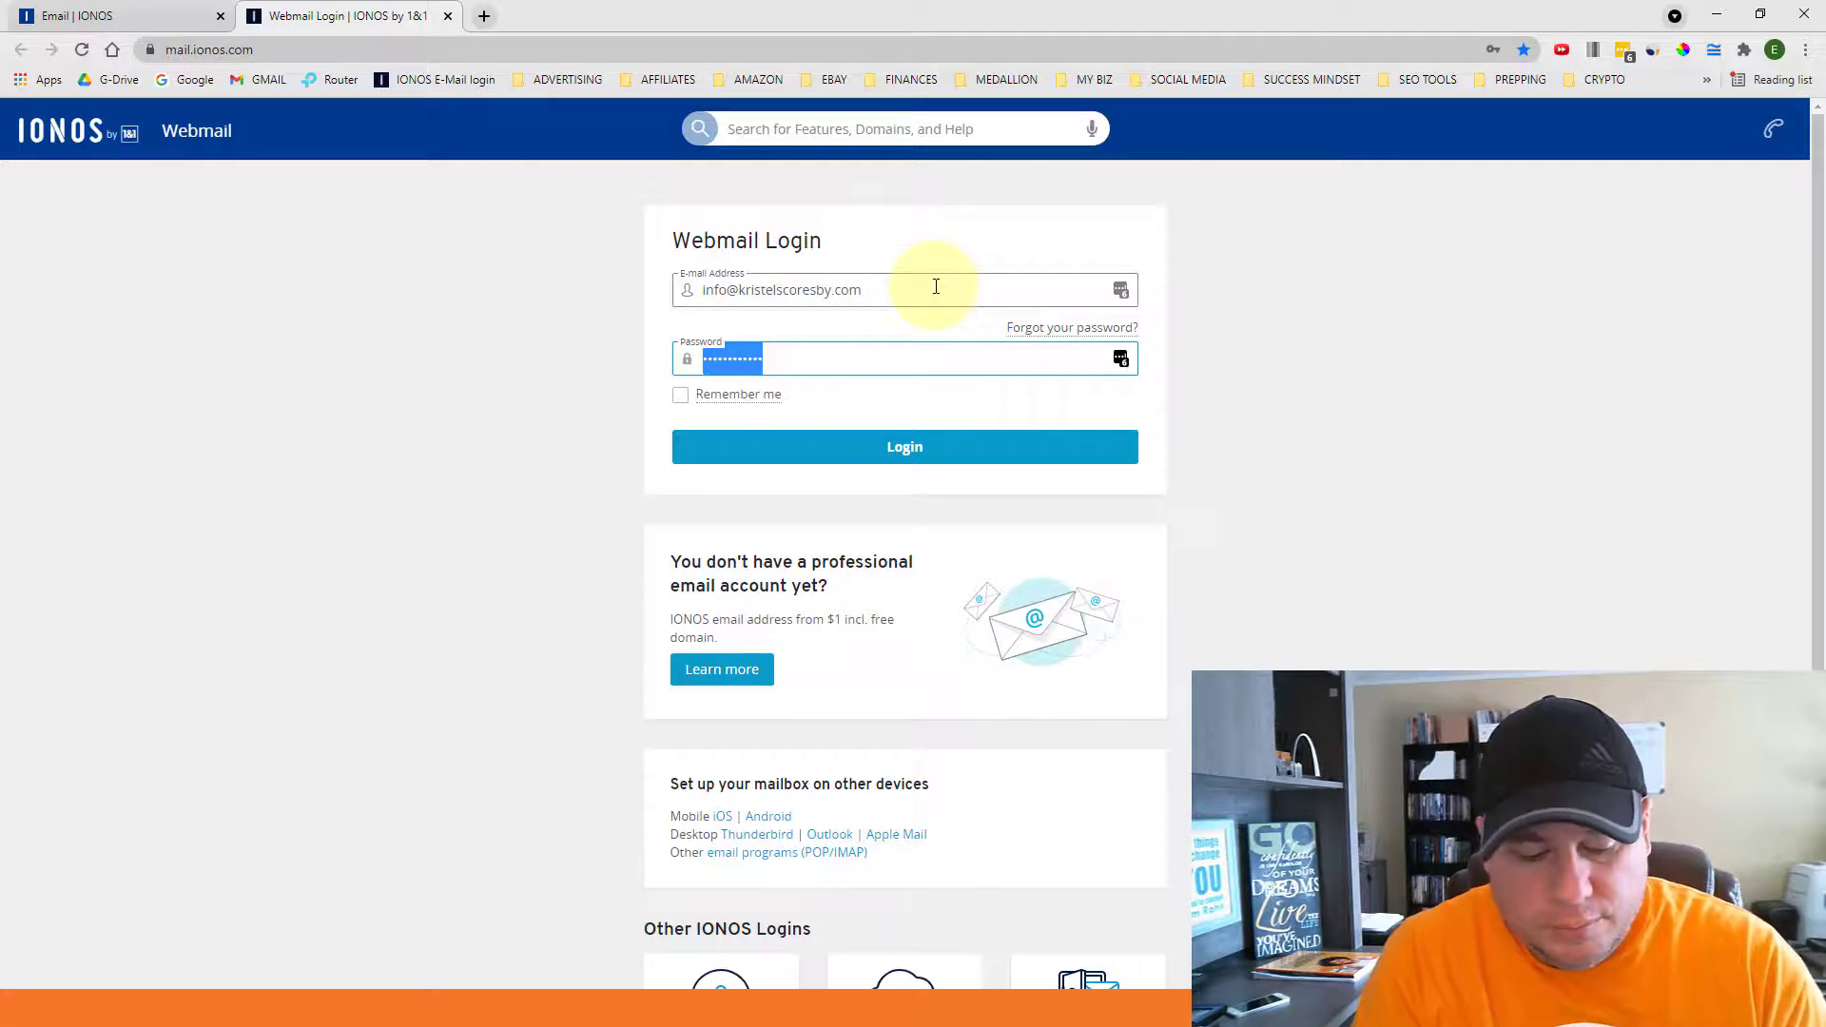
{"action": "type", "text": "••••••"}
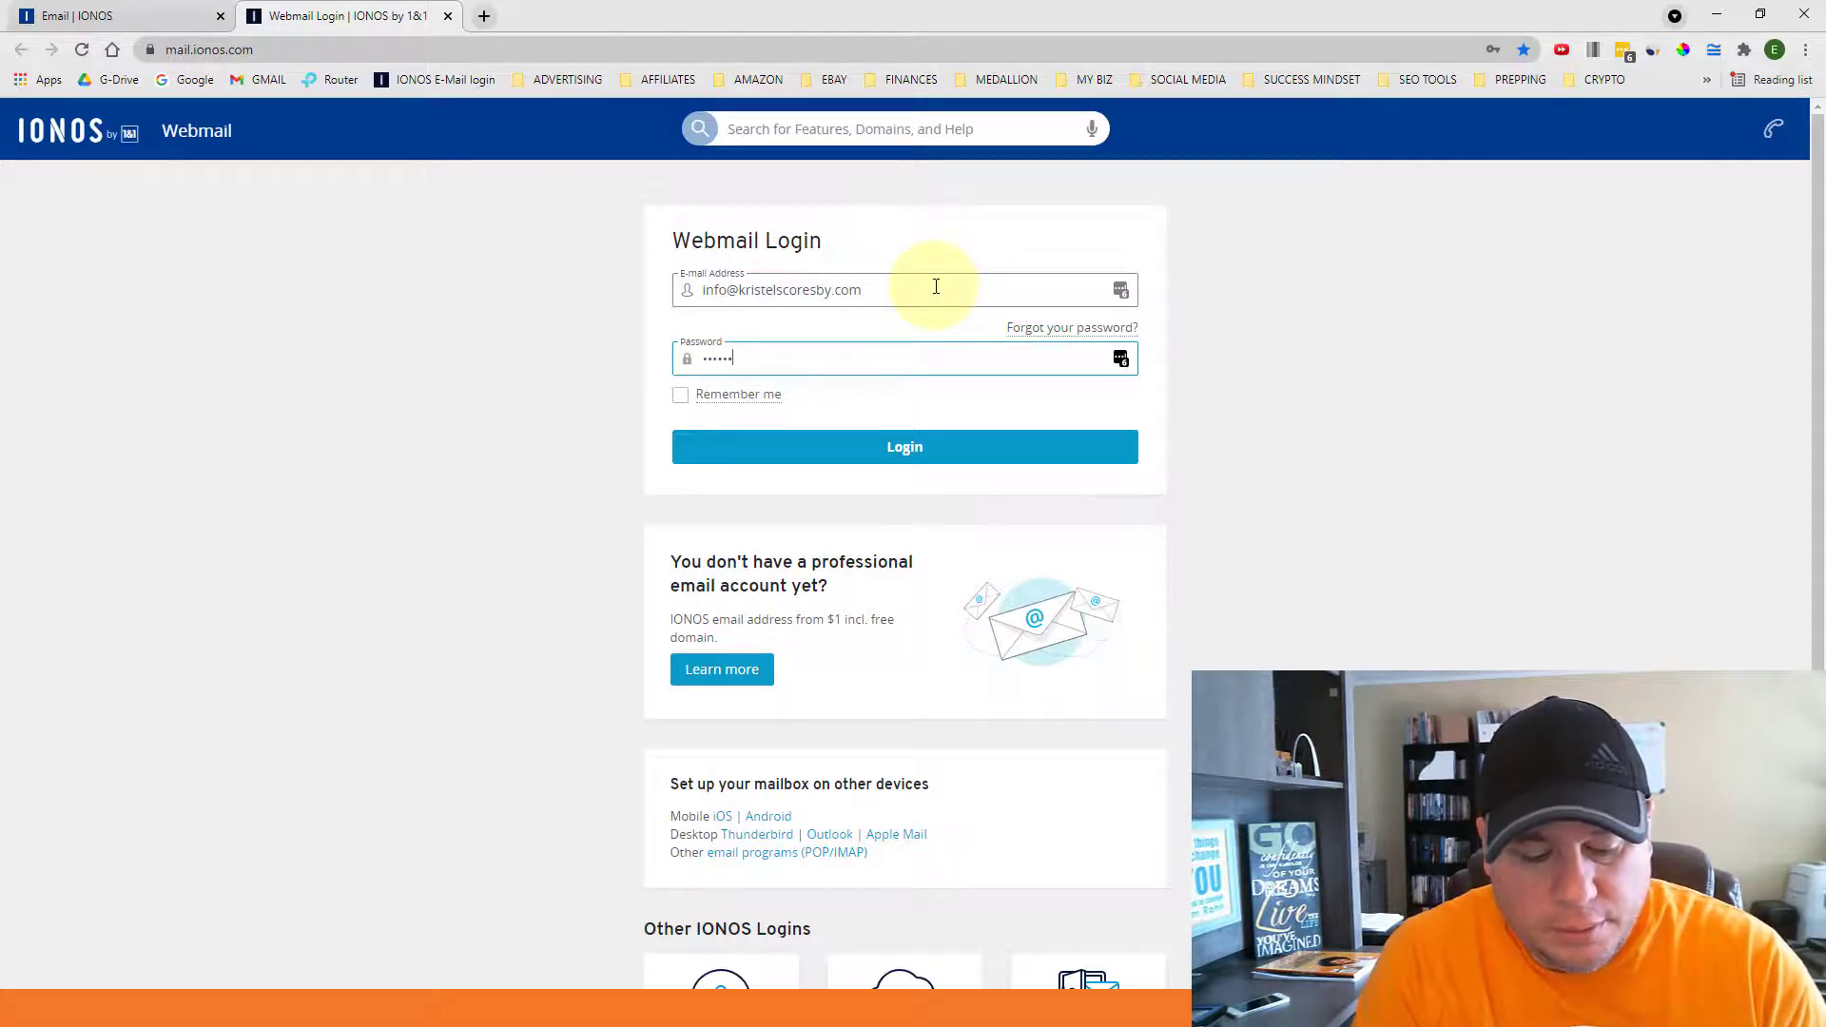
{"action": "type", "text": "••••••"}
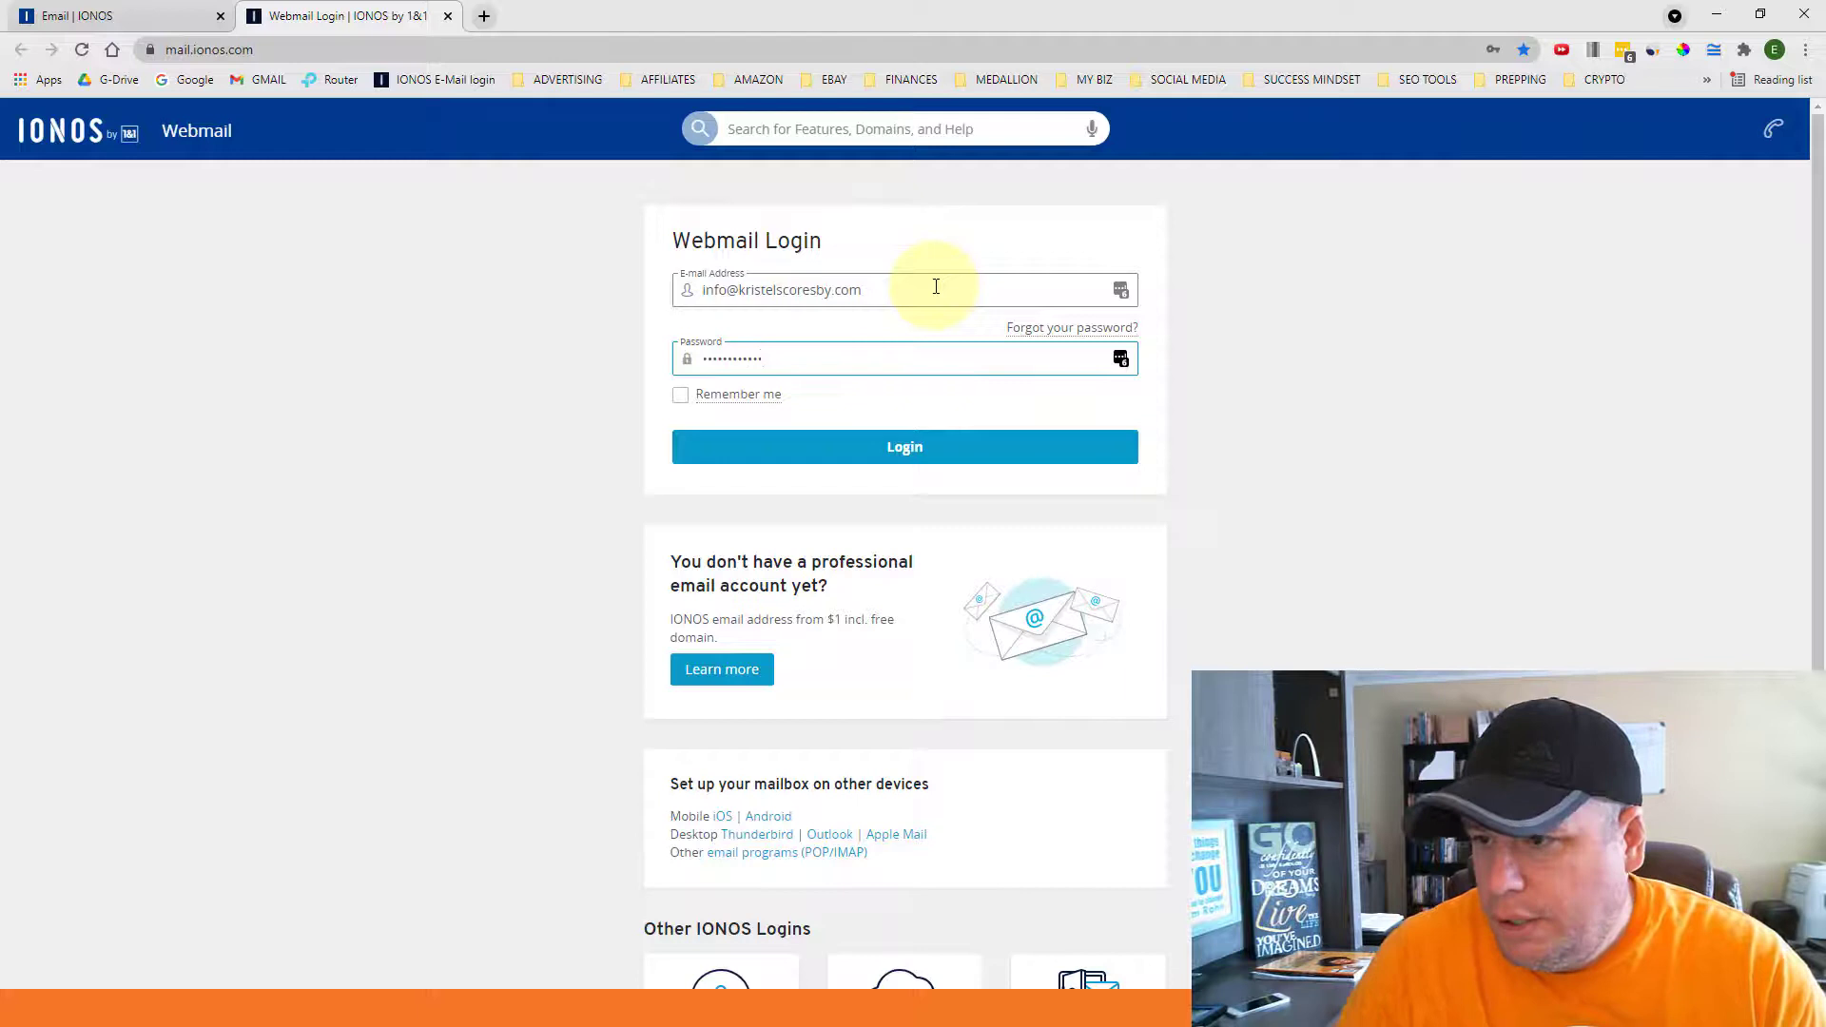
{"action": "left_click", "coordinate": [904, 448]}
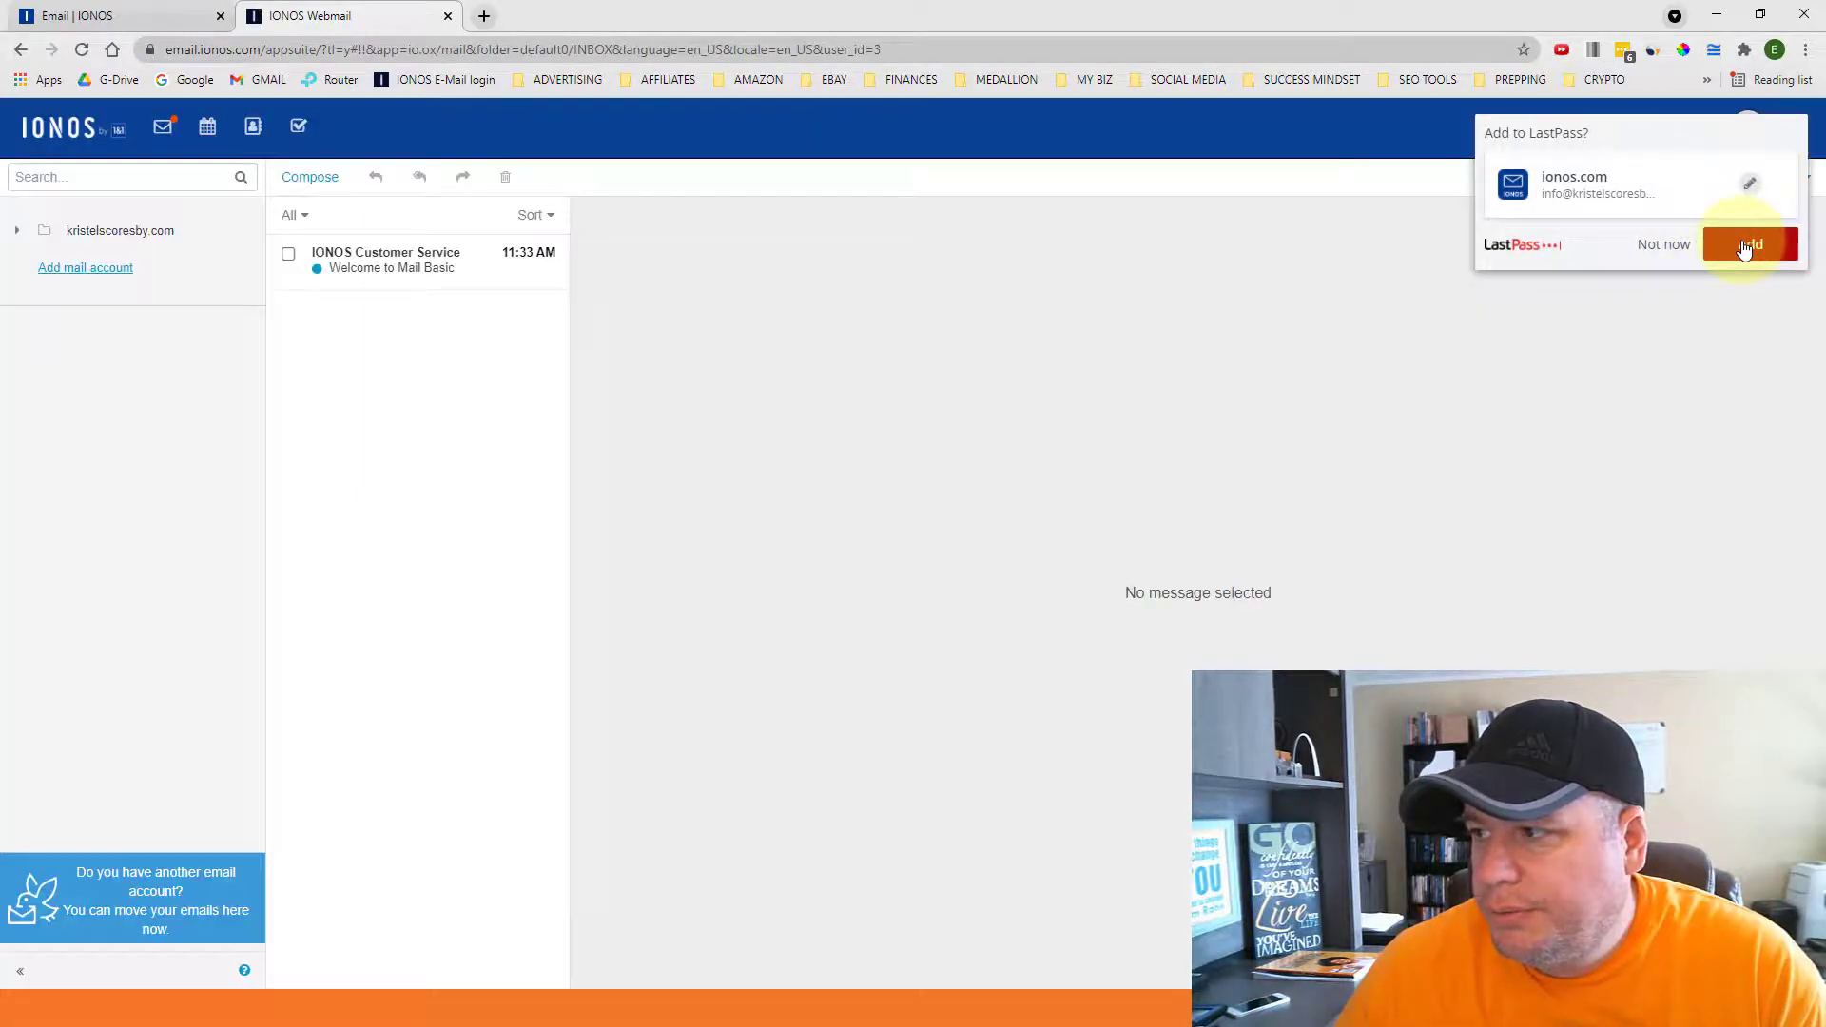
{"action": "left_click", "coordinate": [1750, 244]}
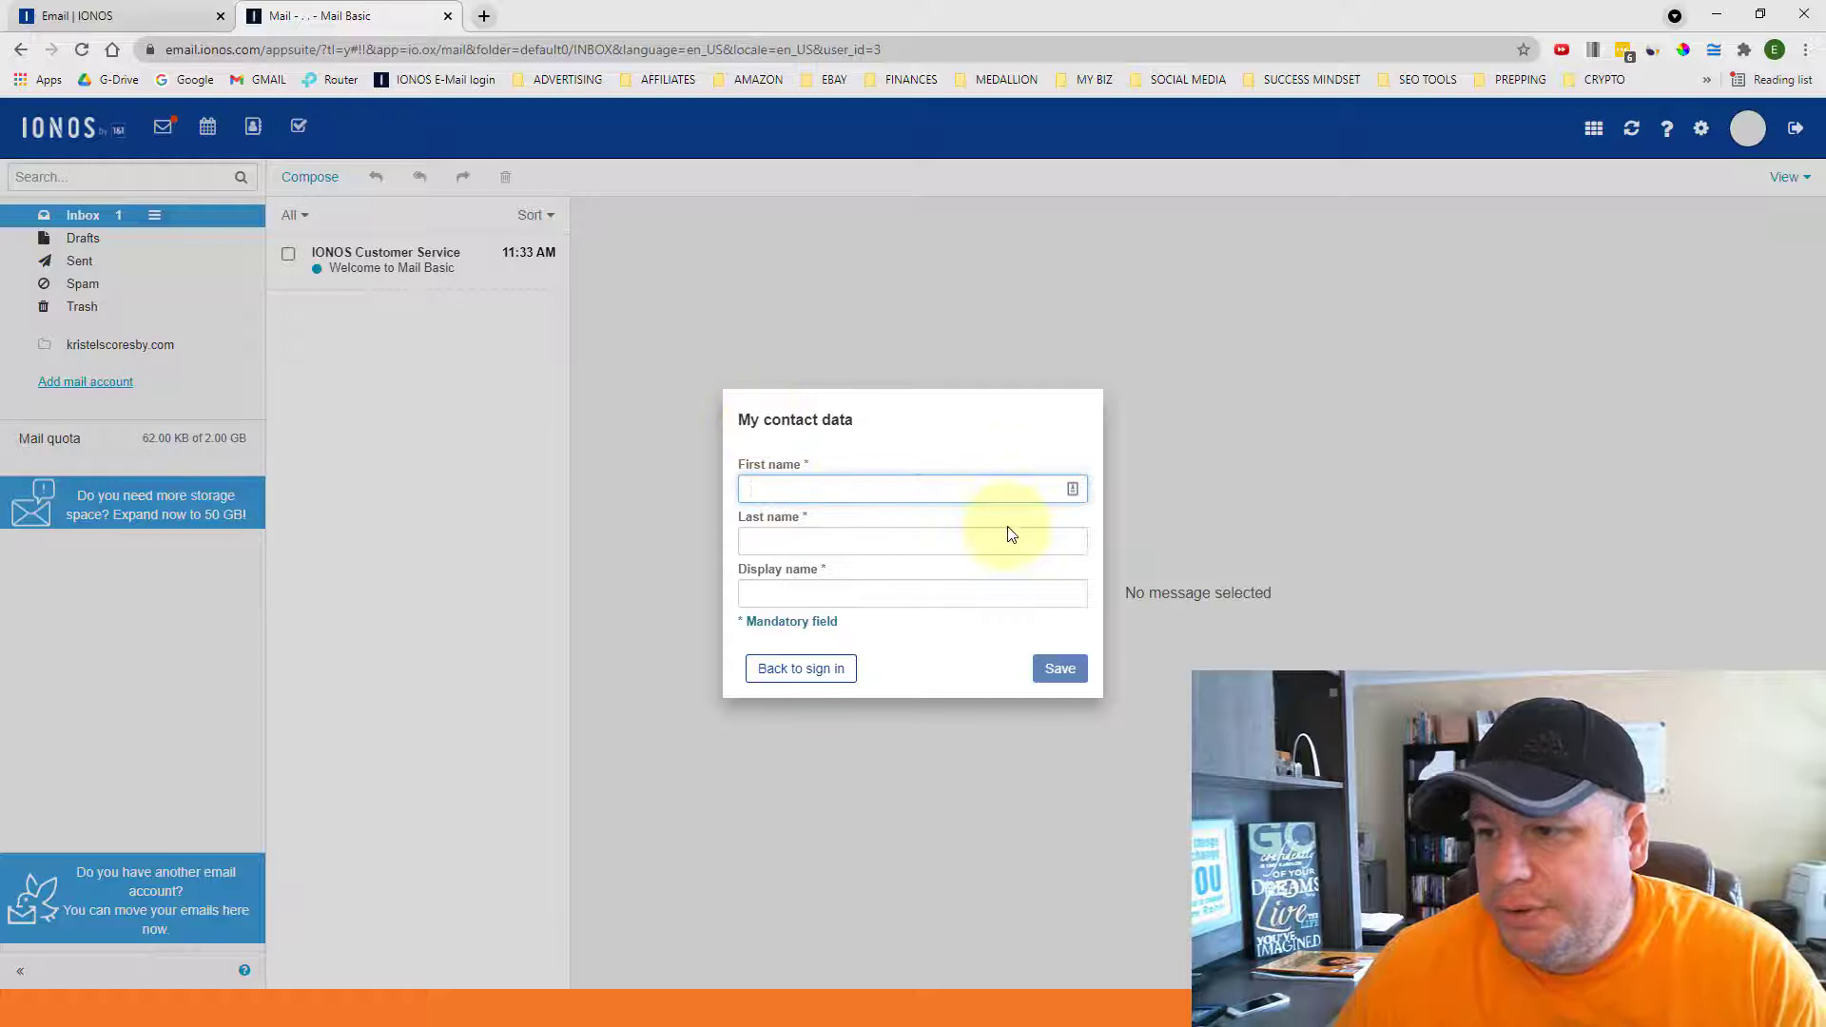
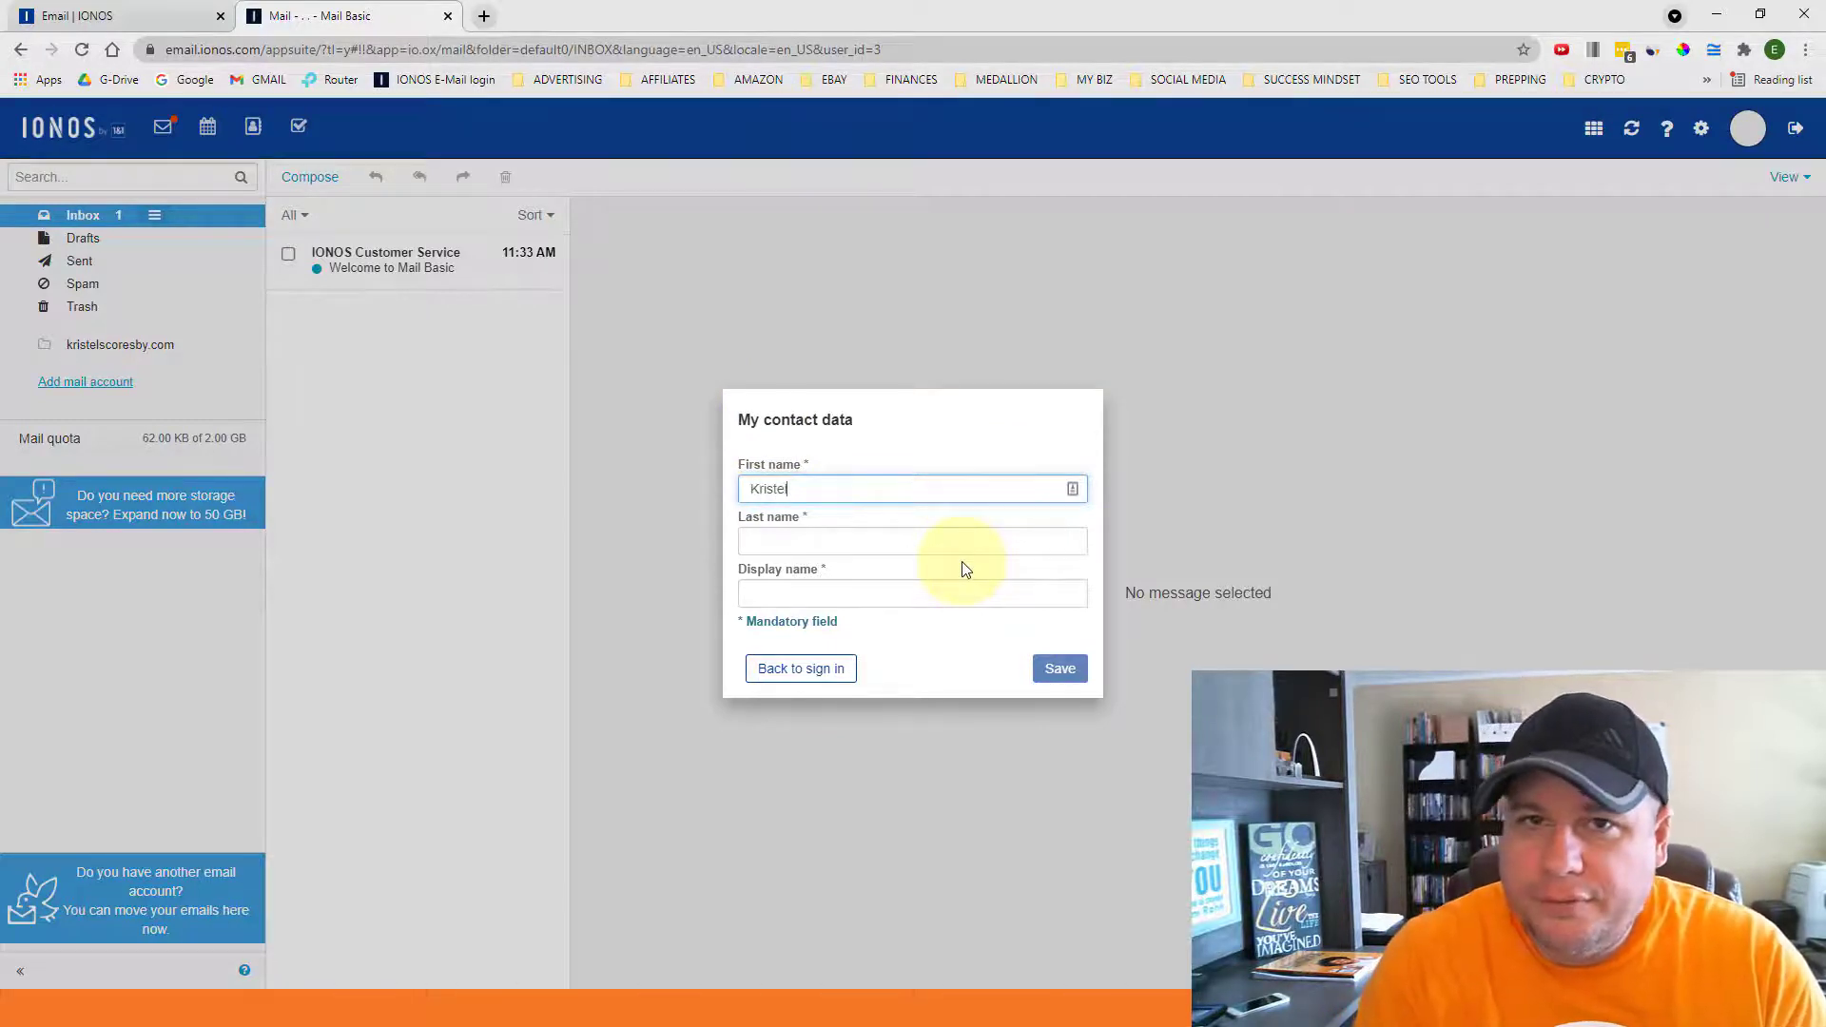
- Enter the owner's first and last name in My contact data, keep the auto-filled display name, and save
{"action": "key", "text": "Tab"}
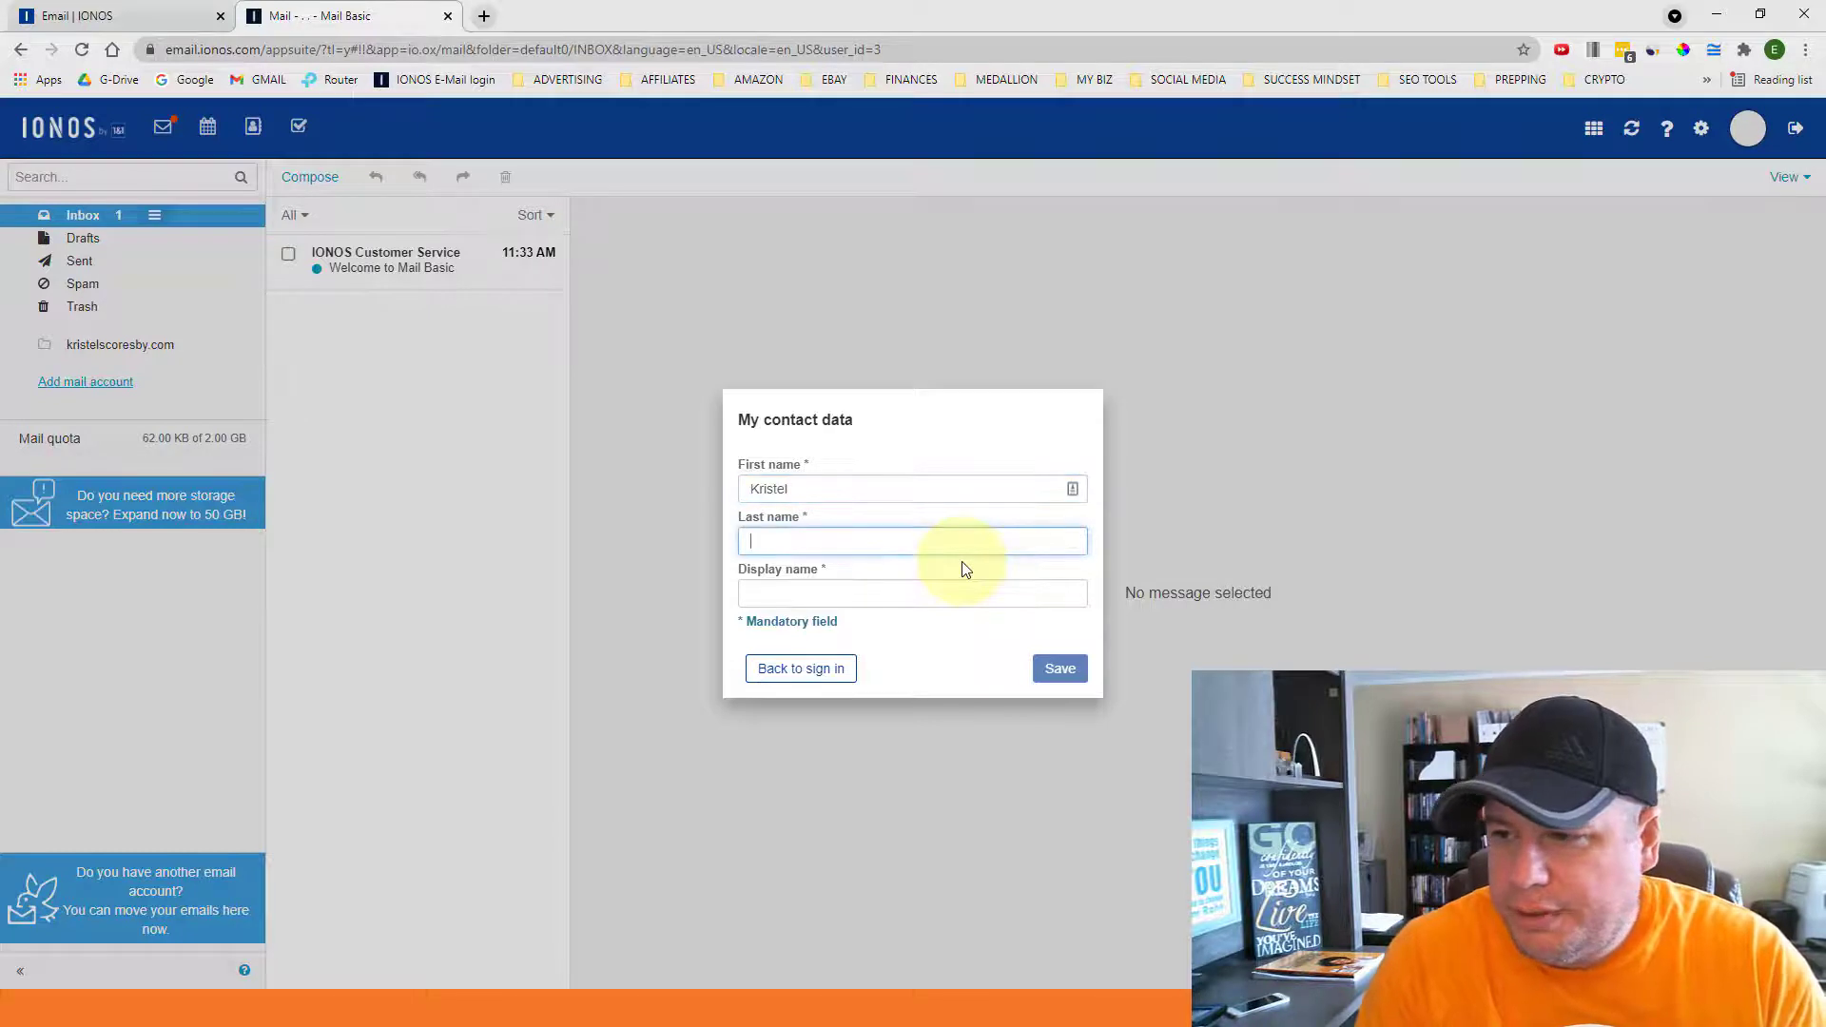
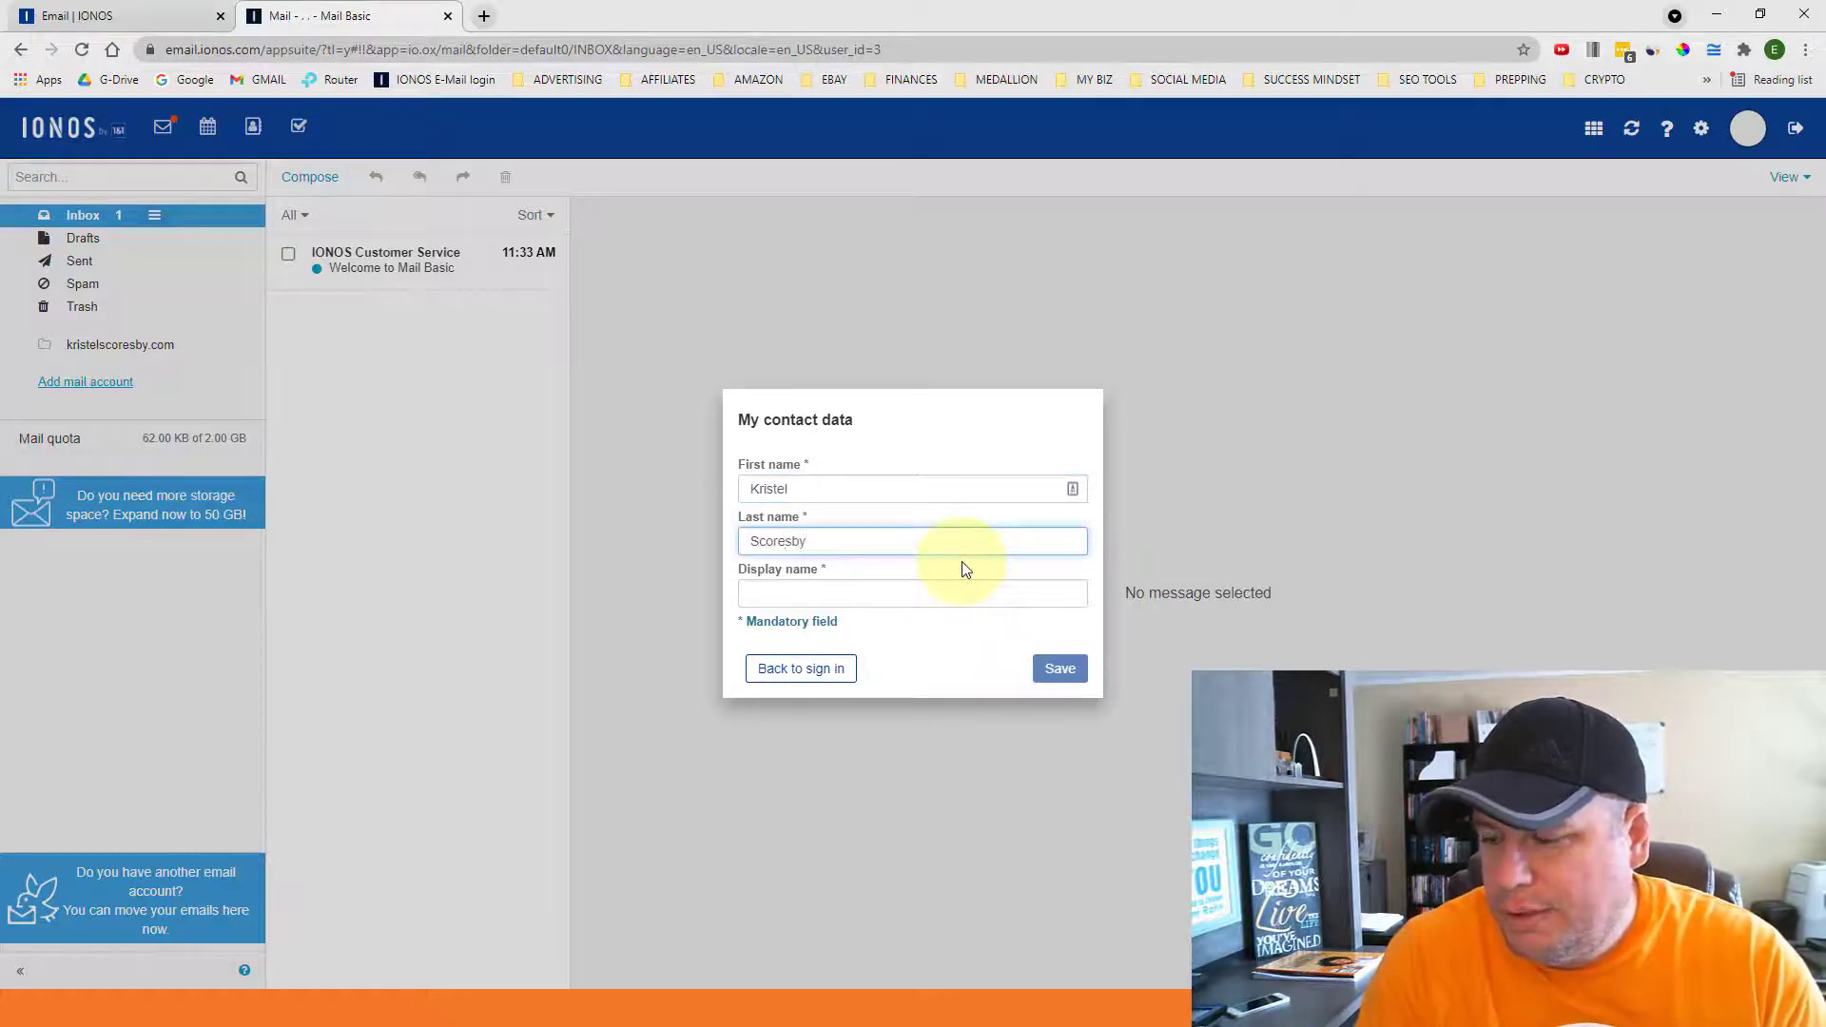
{"action": "key", "text": "Tab"}
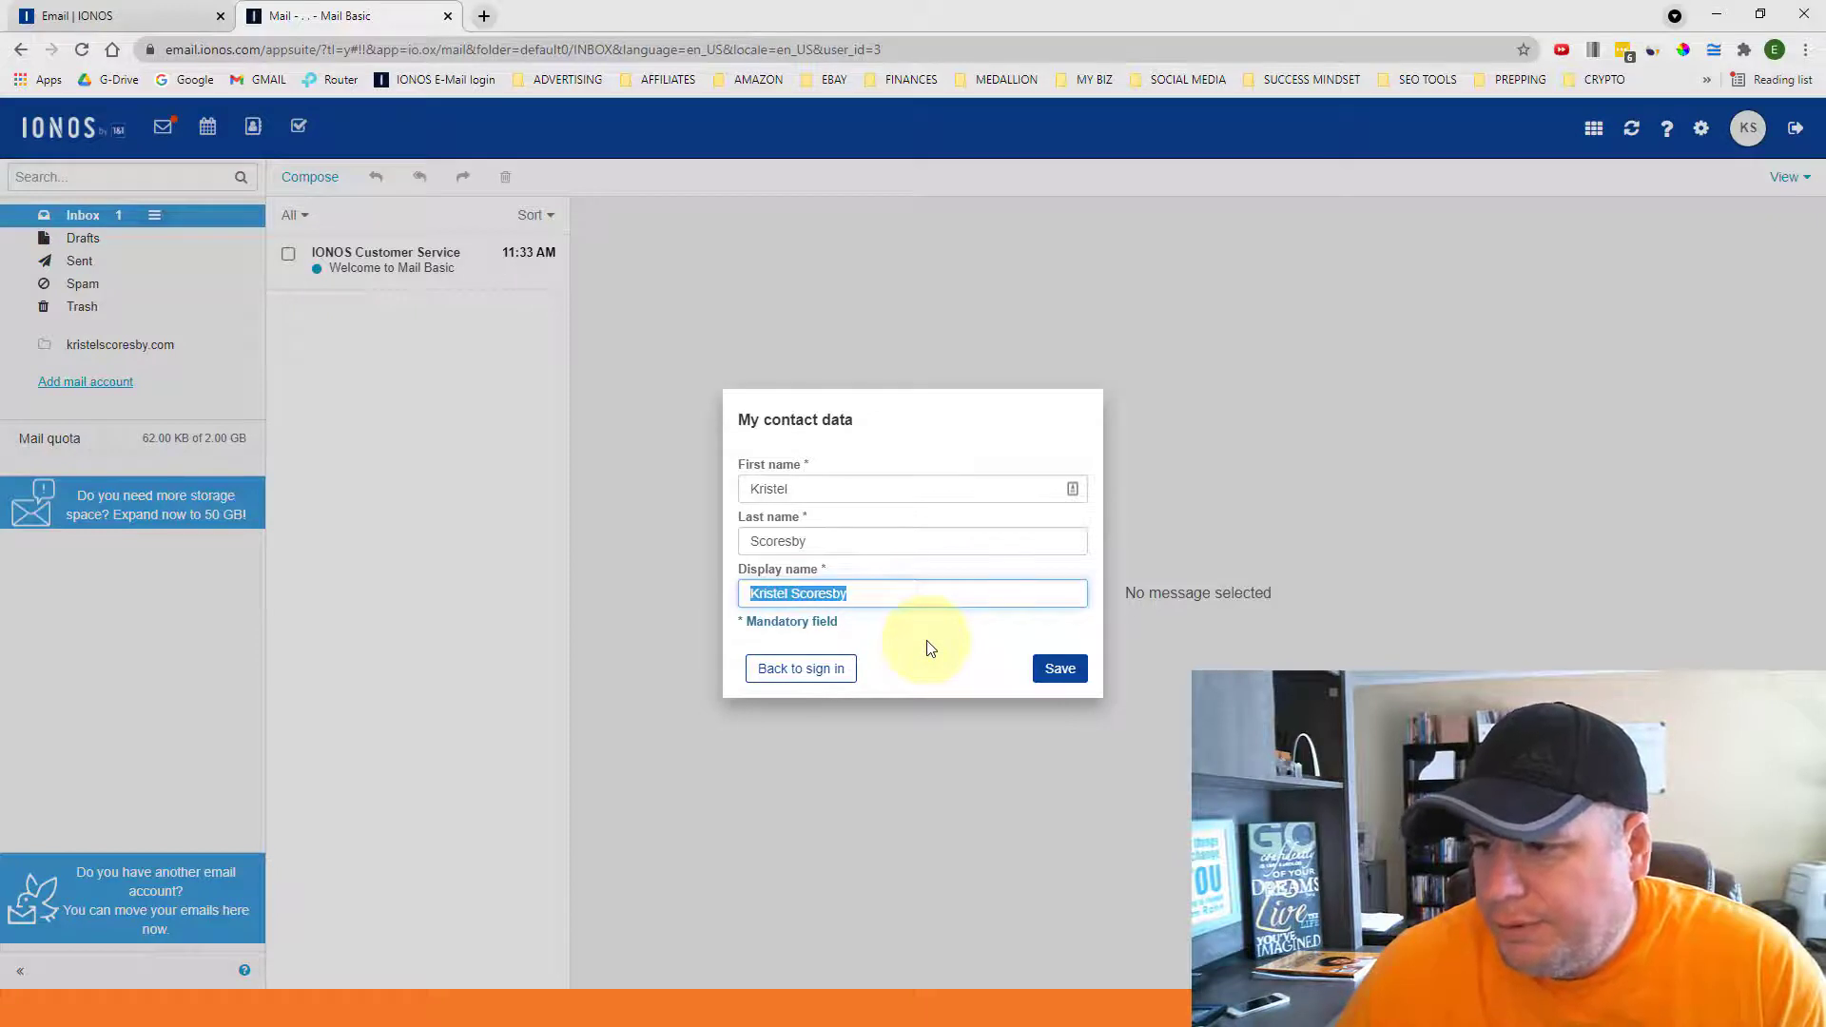
{"action": "left_click", "coordinate": [1059, 669]}
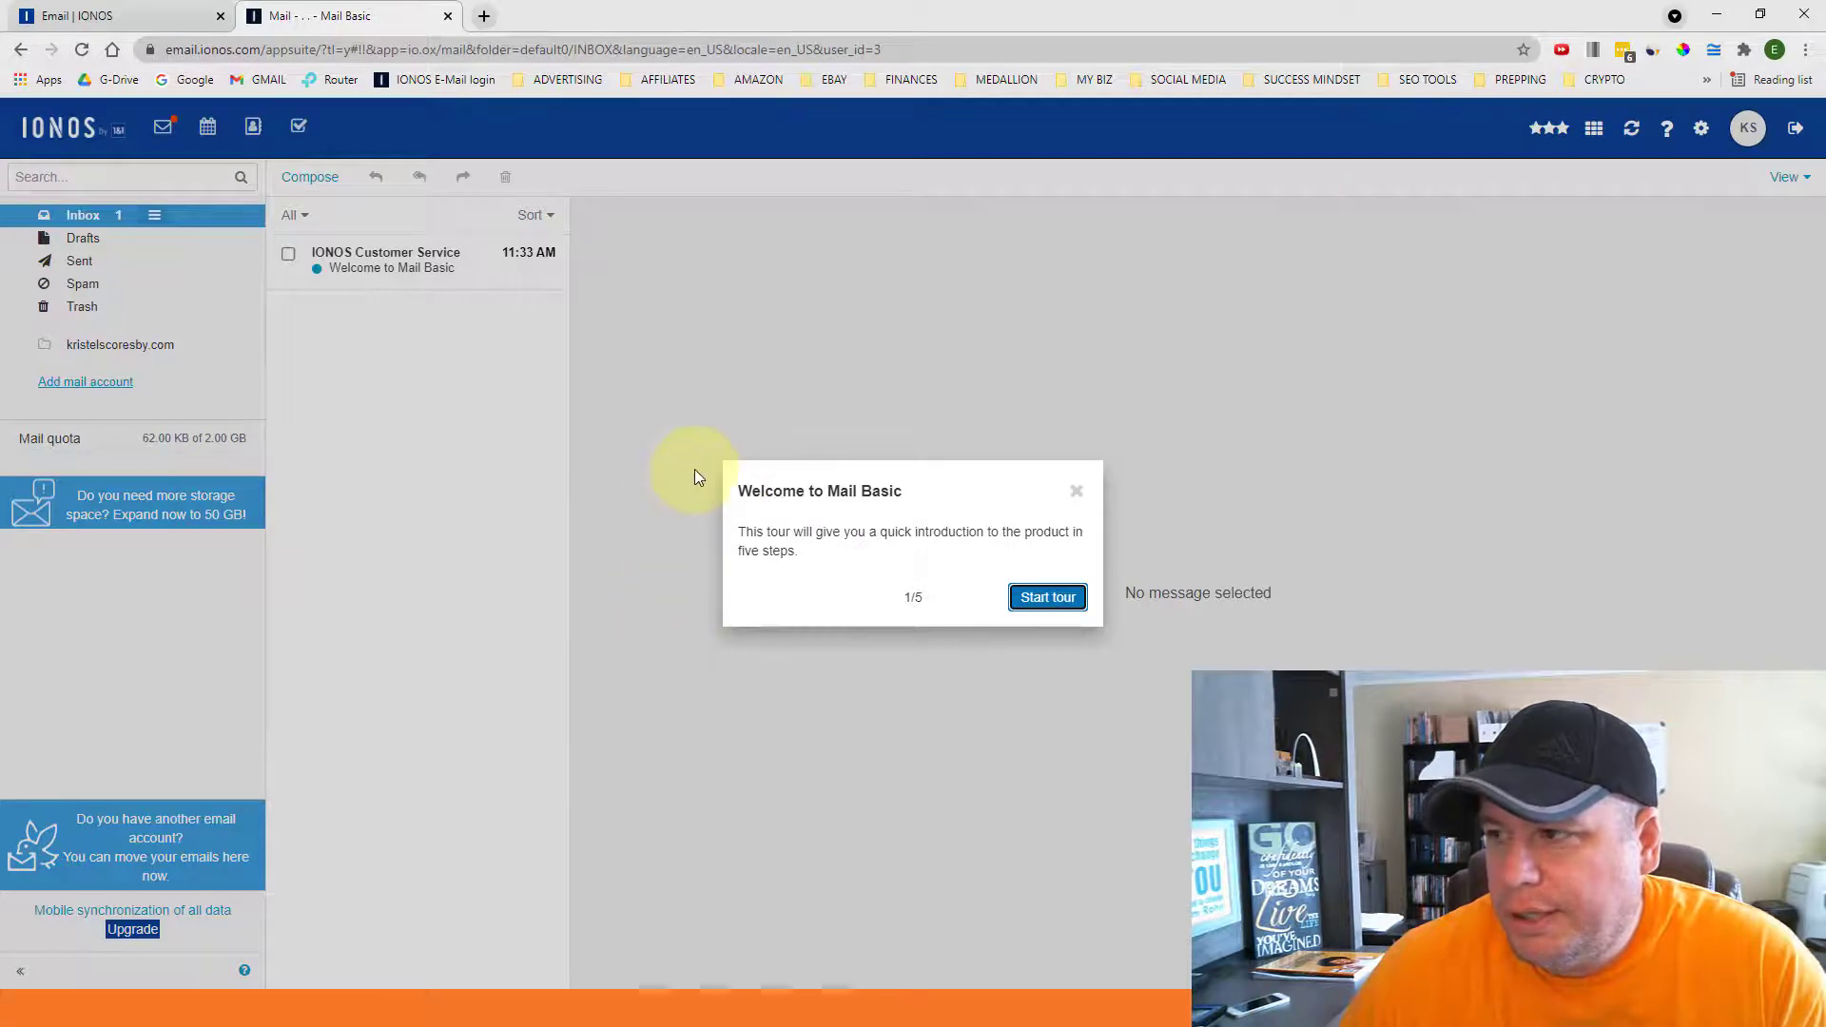
- Close the Welcome to Mail Basic tour, confirm finishing it, and show the Inbox
{"action": "left_click", "coordinate": [1077, 492]}
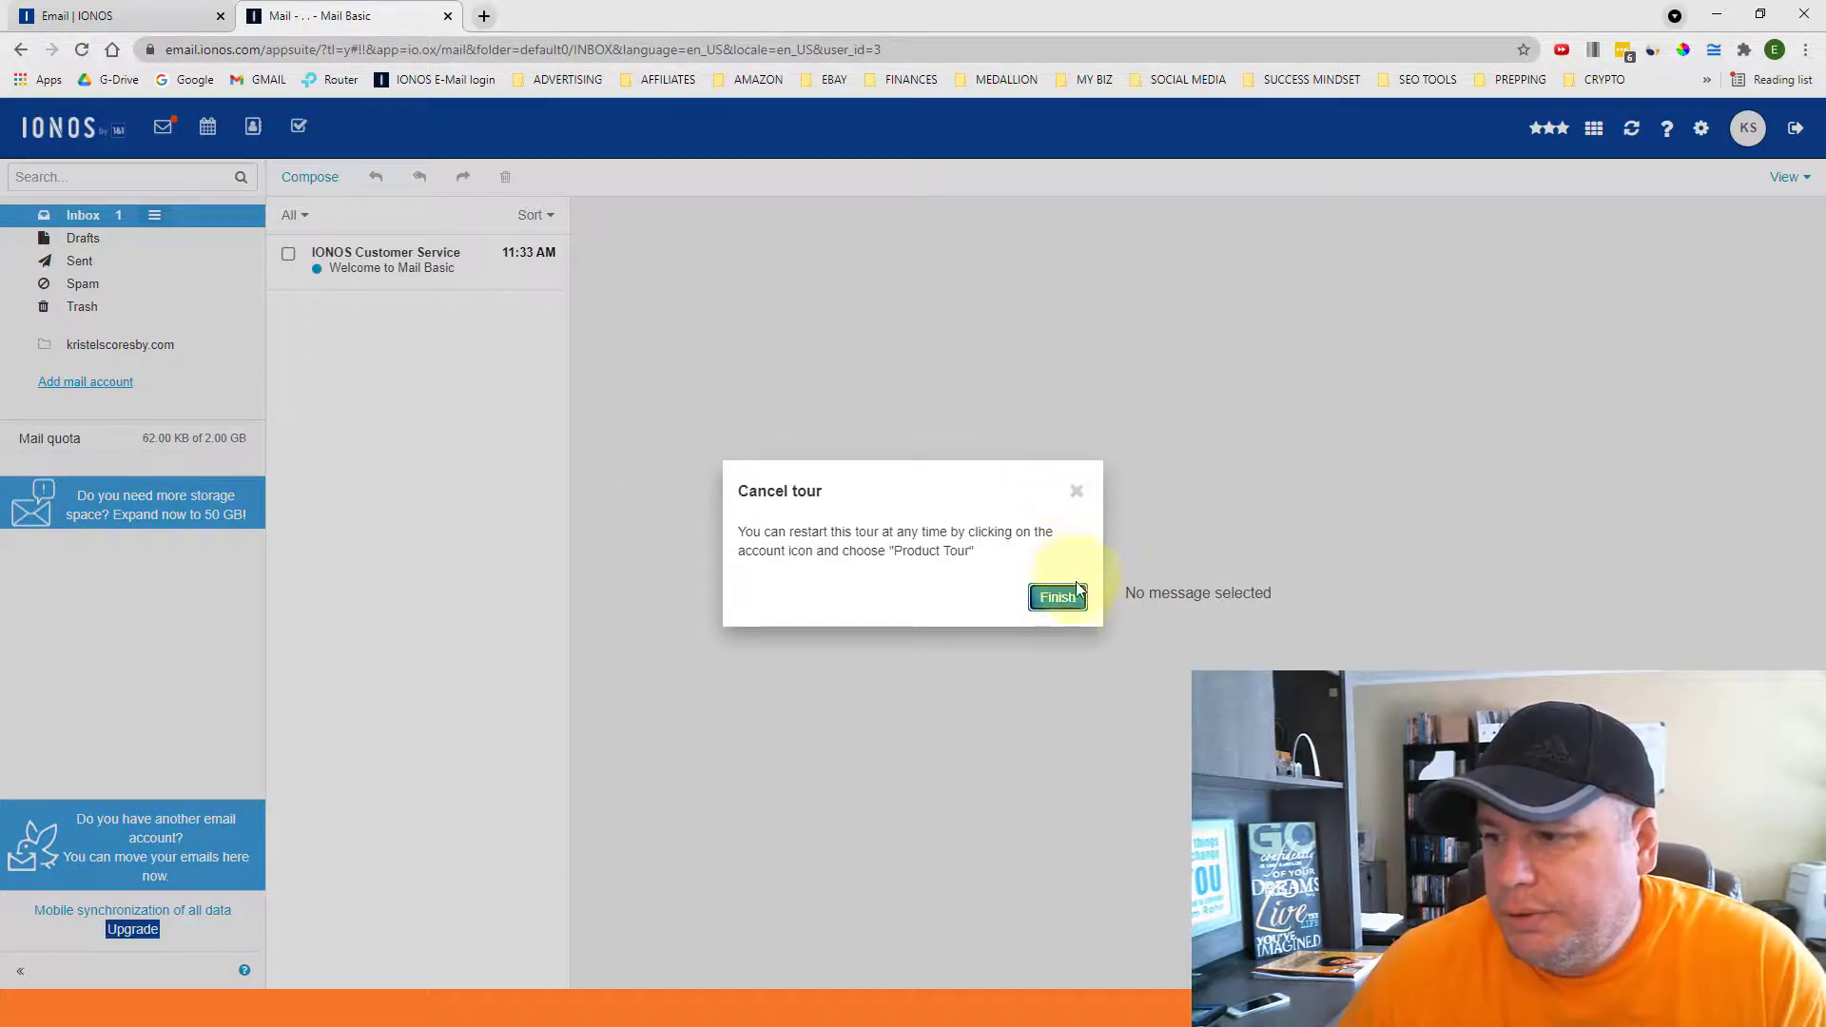
{"action": "left_click", "coordinate": [1057, 598]}
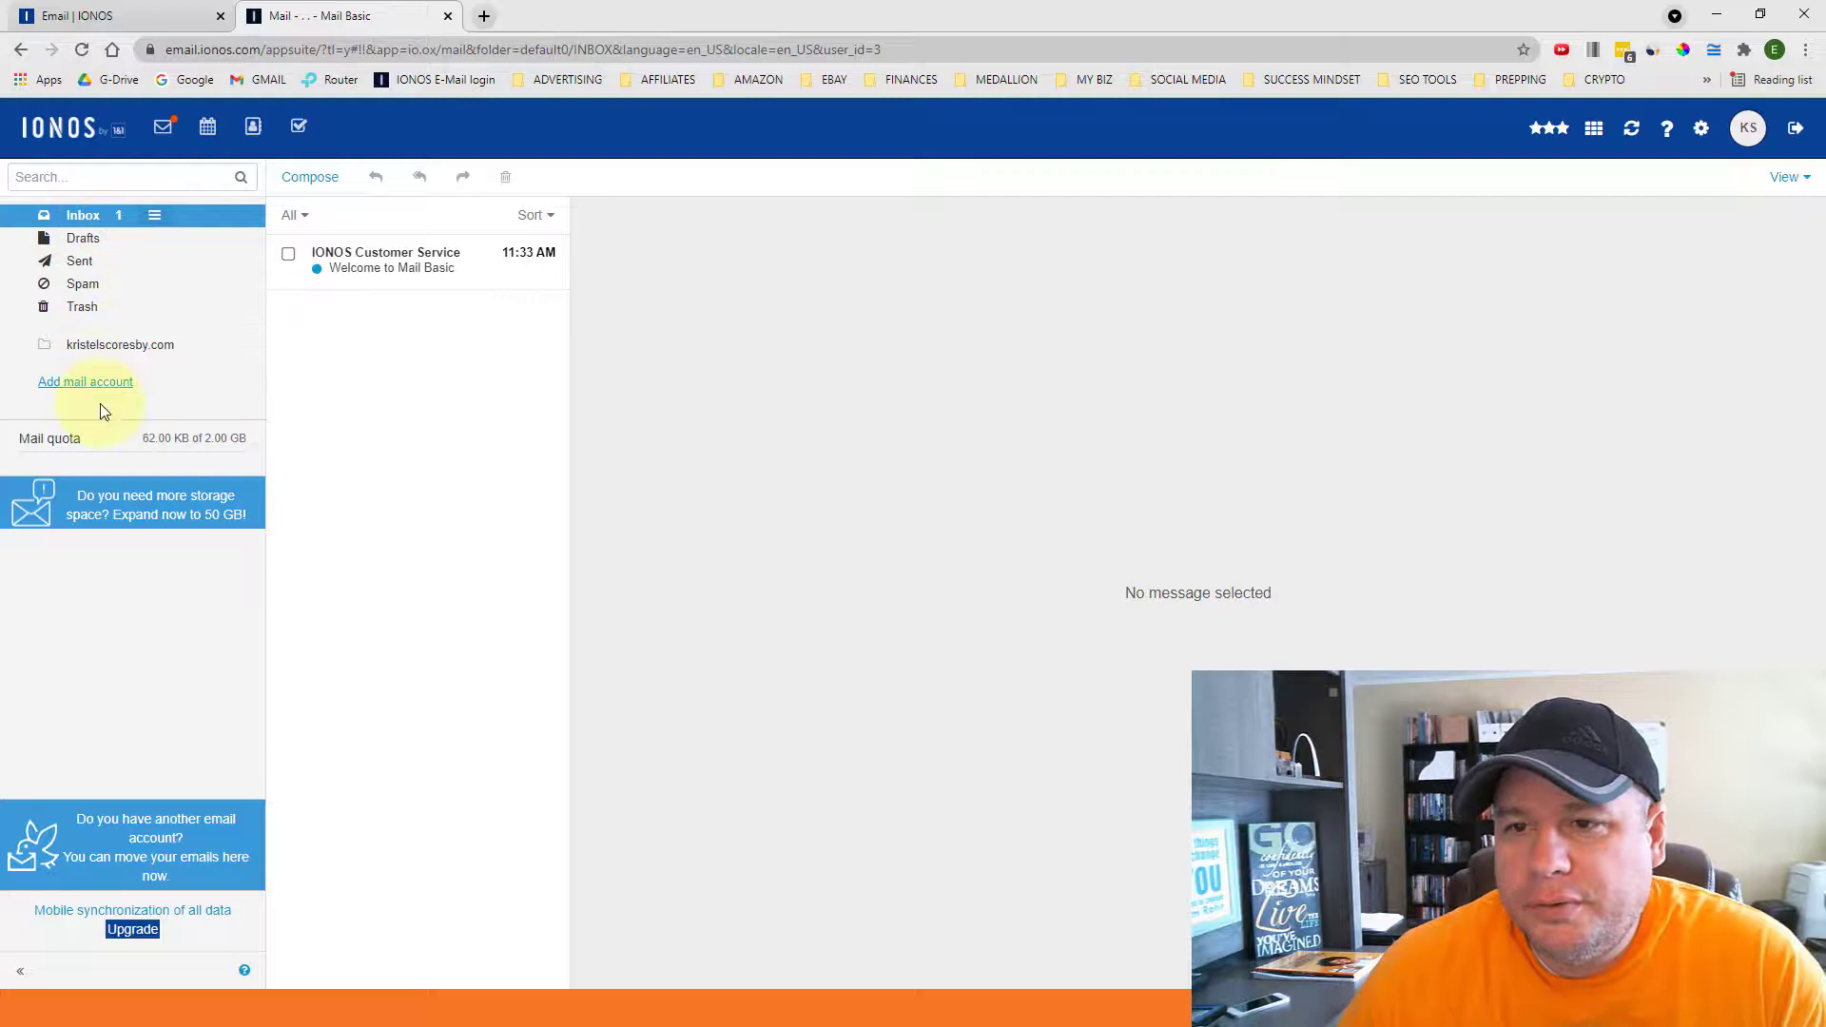
{"action": "left_click", "coordinate": [83, 238]}
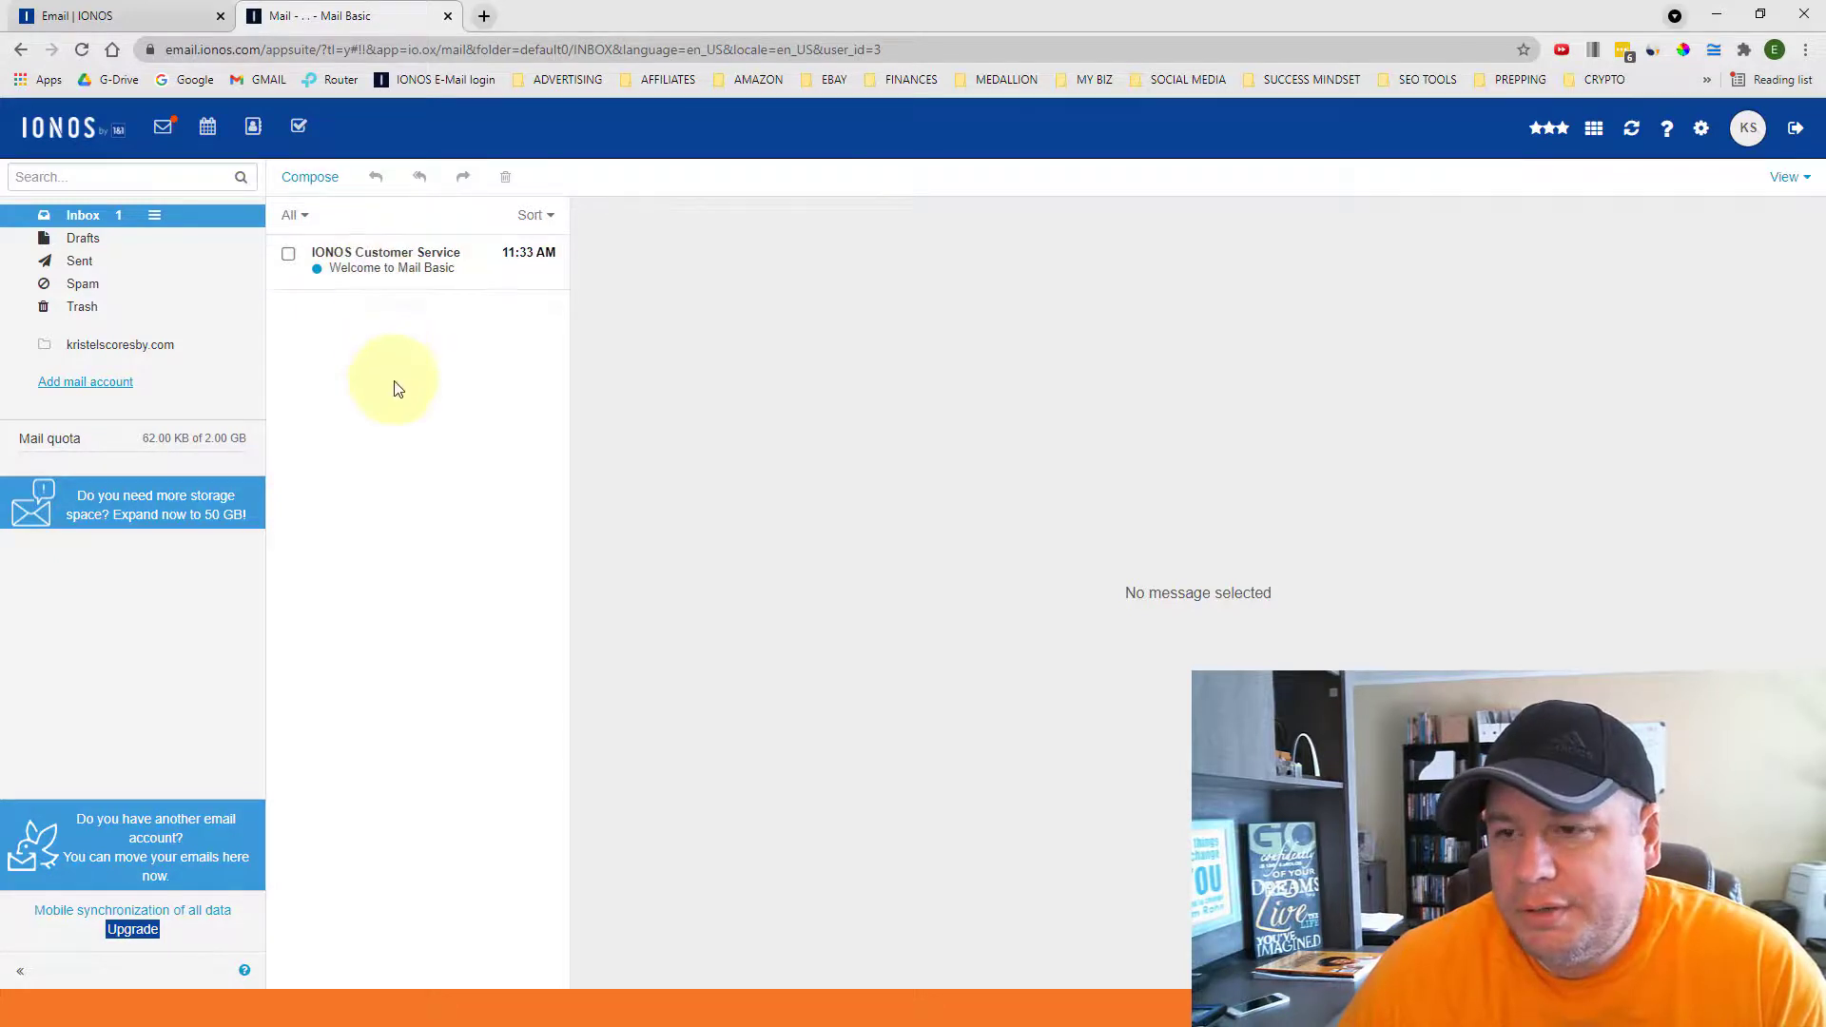
- Open the IONOS Customer Service 'Welcome to Mail Basic' message and show its blocked images
{"action": "left_click", "coordinate": [389, 263]}
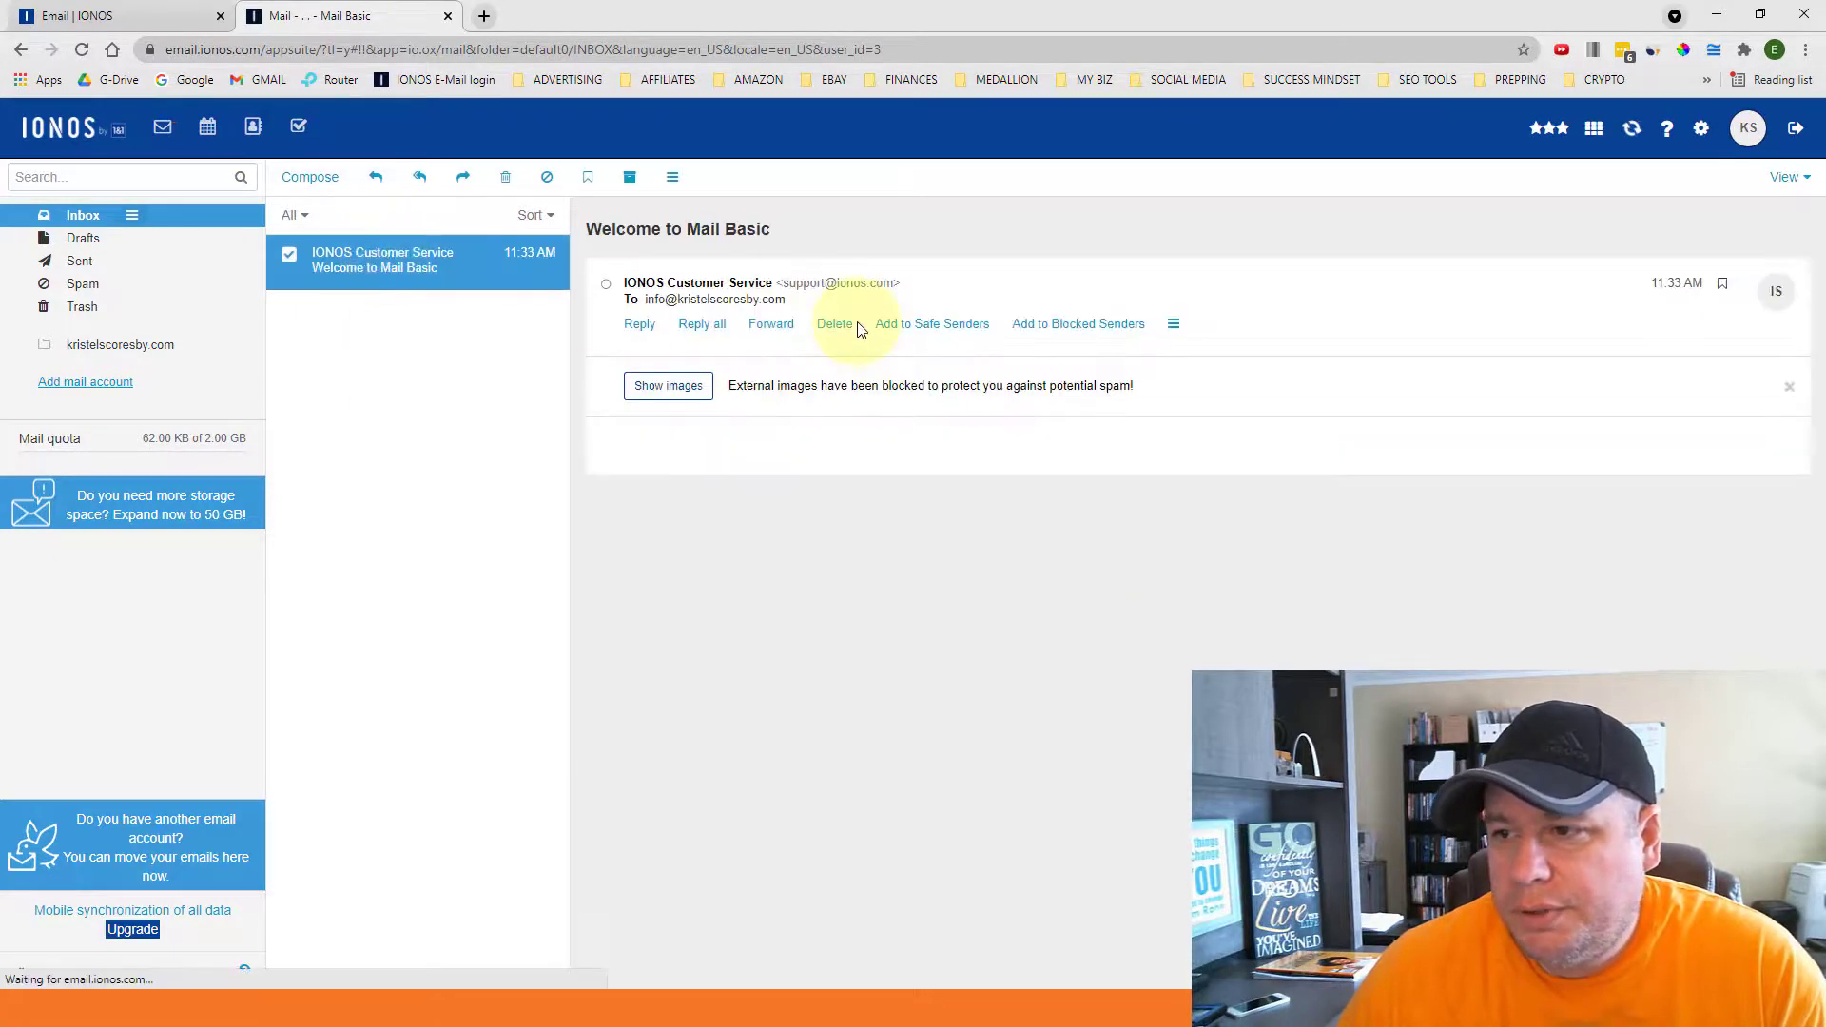
{"action": "left_click", "coordinate": [693, 389]}
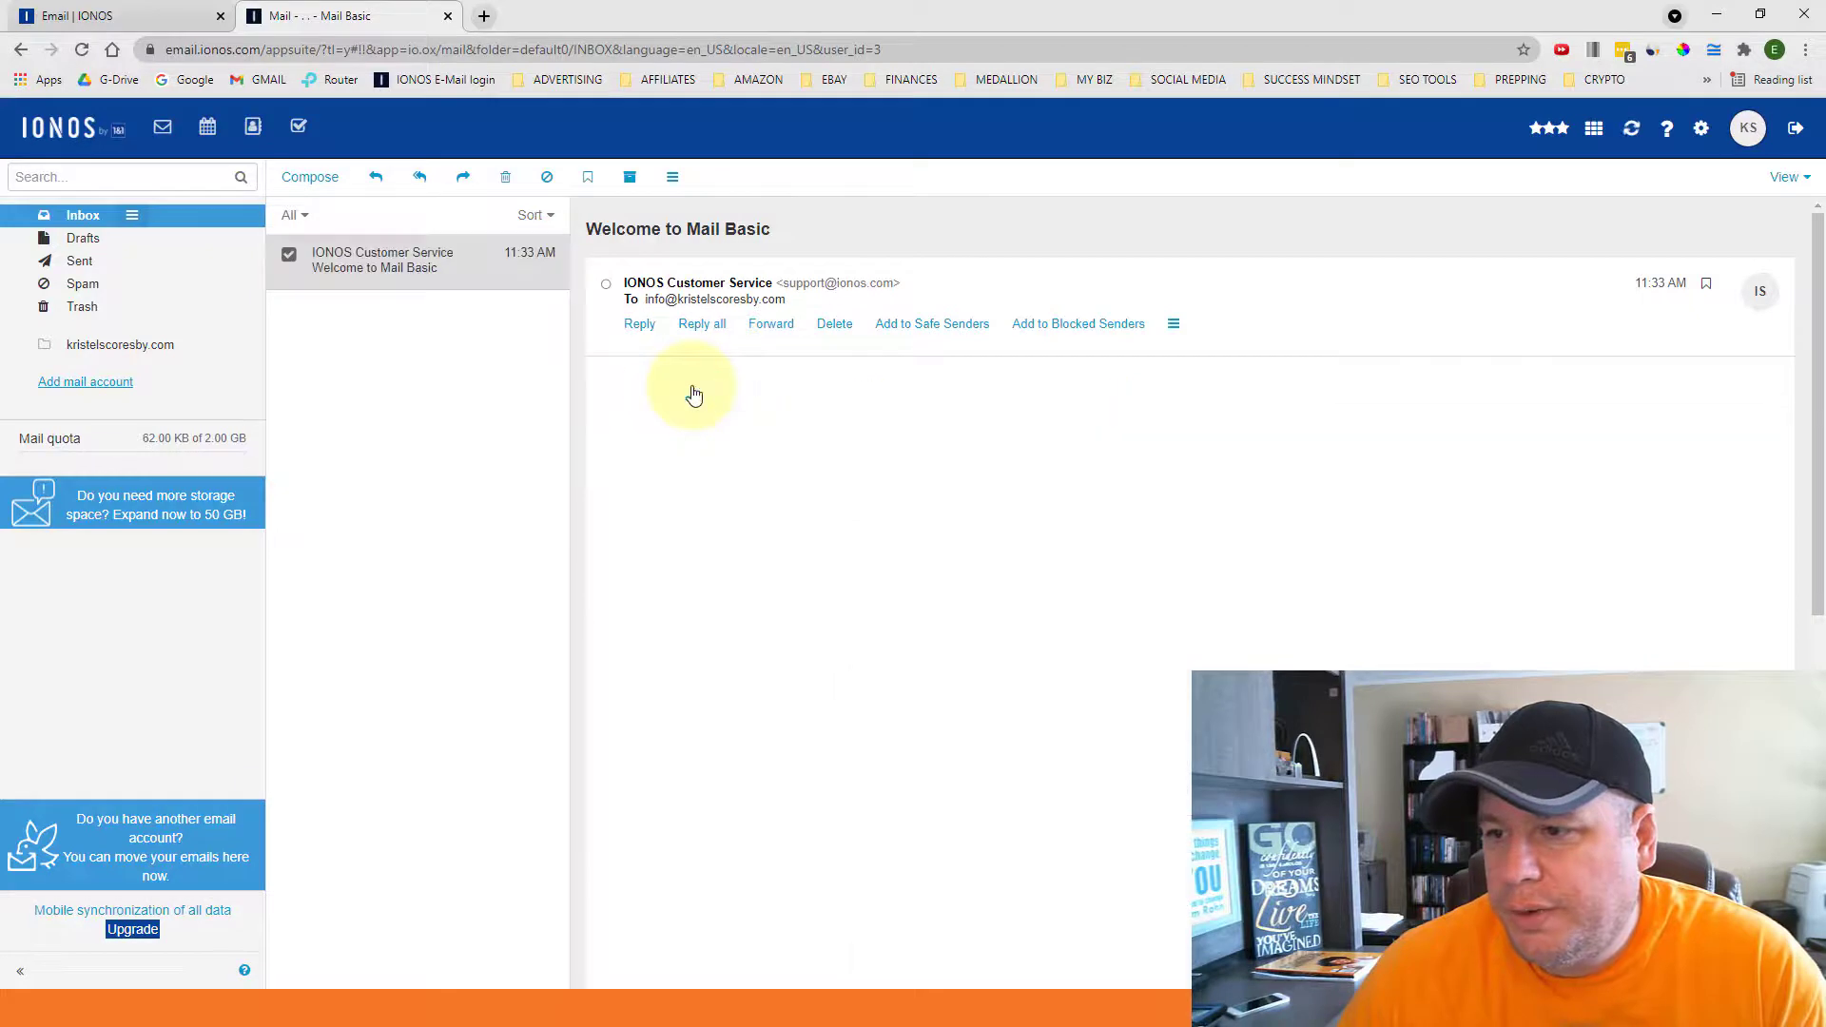